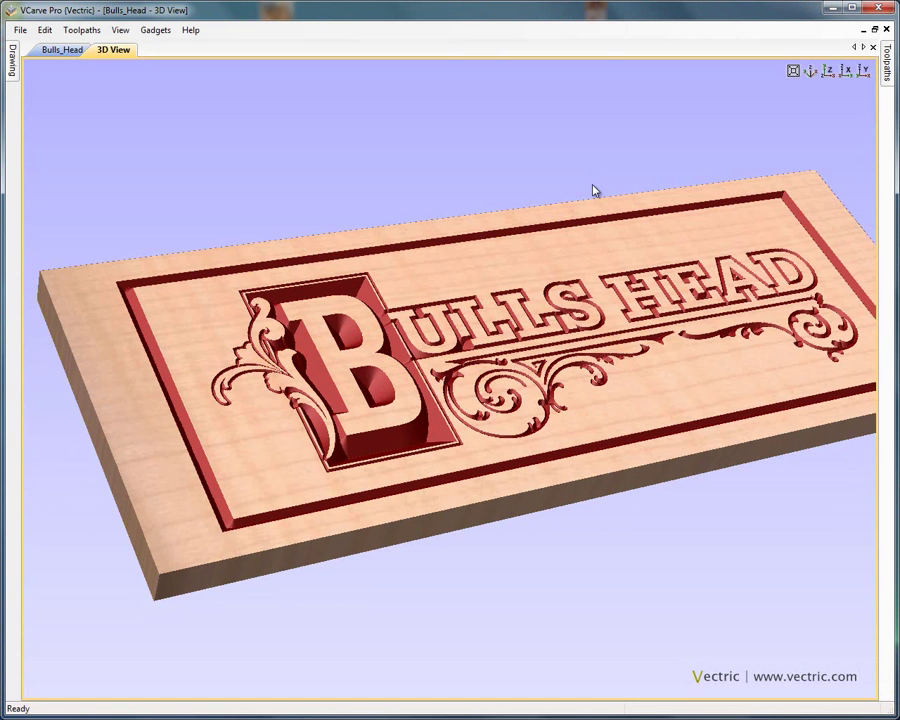
Step: Examine the finished Bulls_Head sign in the 3D preview and its vectors, including the inner border, in the 2D drawing
left_click_drag(612, 292, 600, 340)
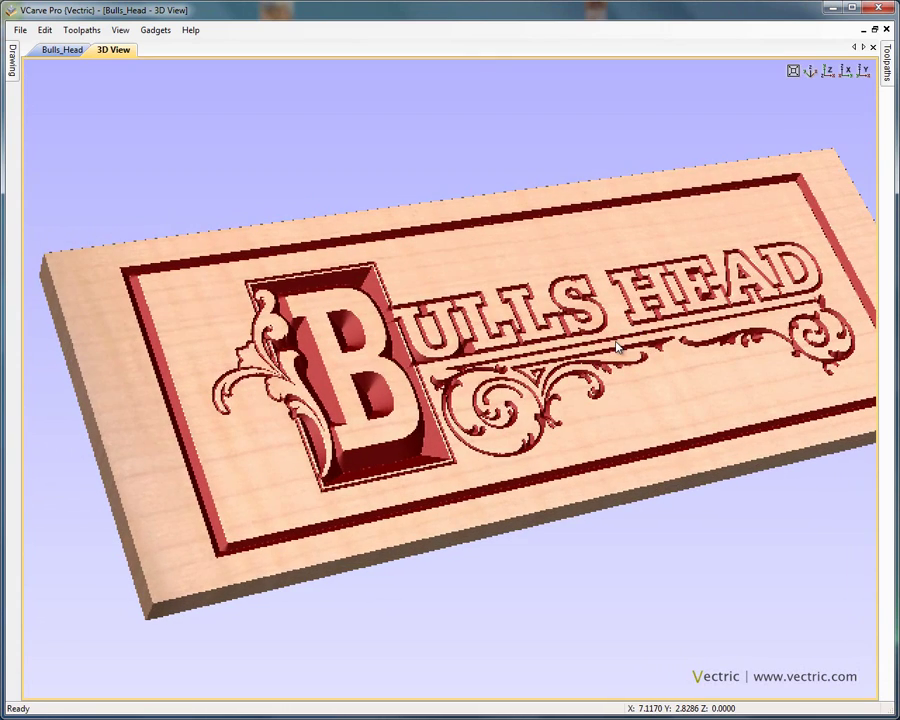
left_click(62, 49)
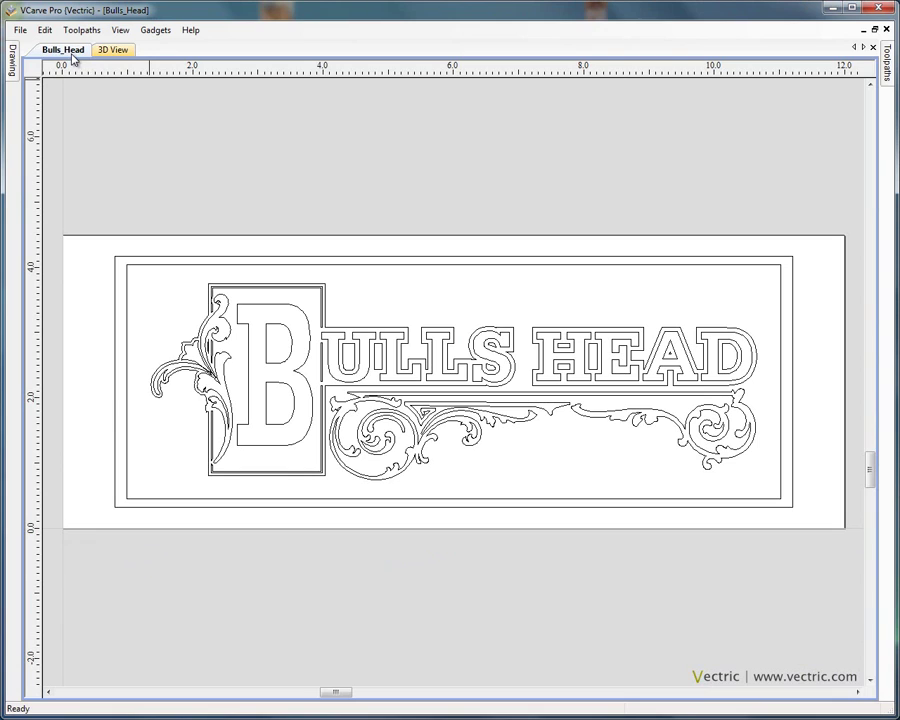
left_click(203, 266)
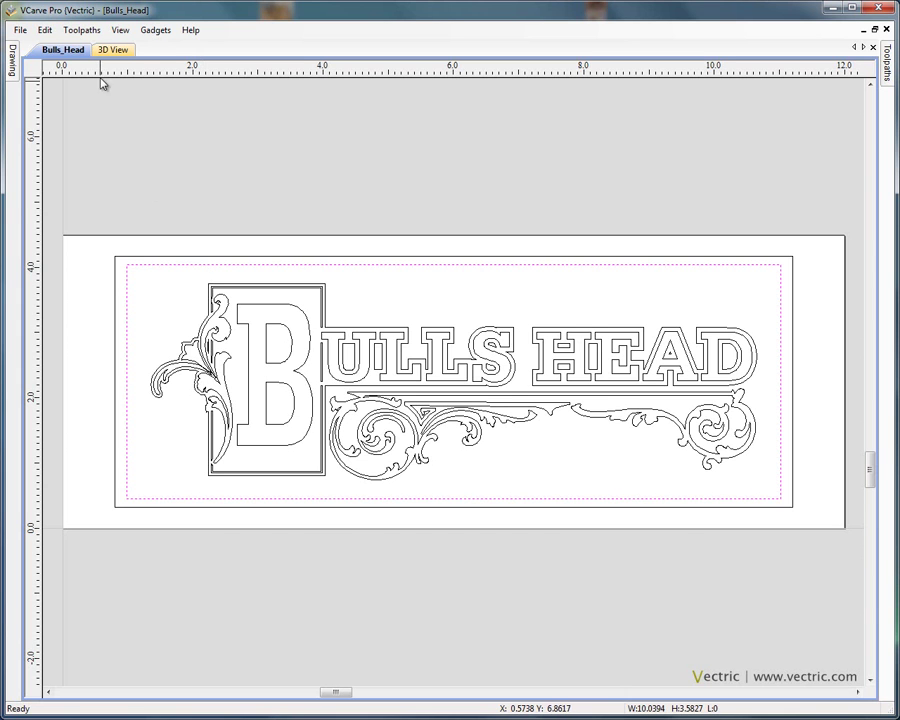
left_click(114, 50)
left_click_drag(352, 295, 452, 280)
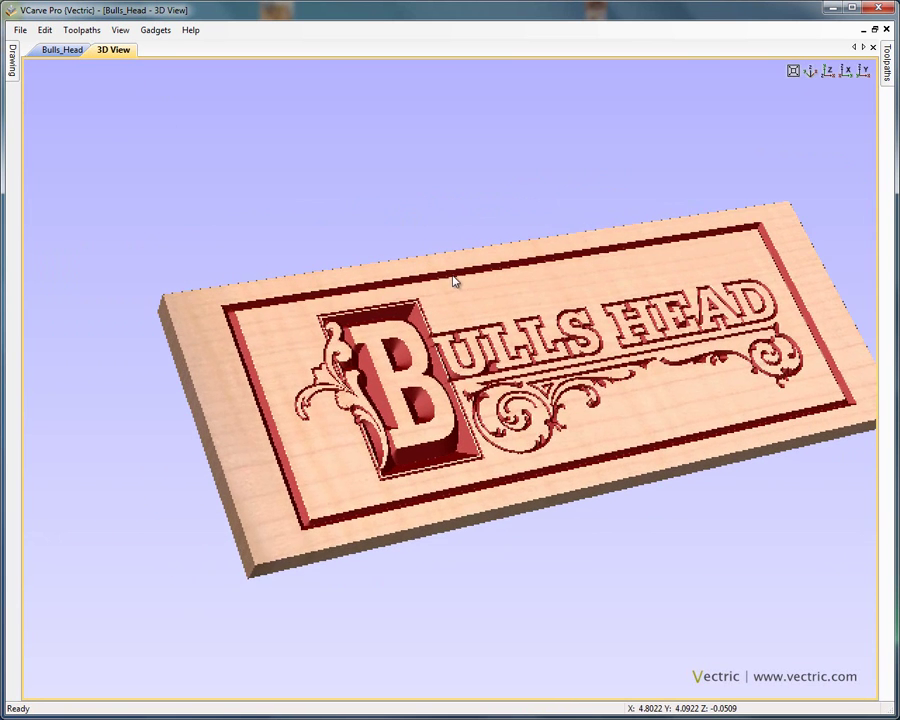
scroll(486, 270, "up", 3)
left_click_drag(510, 370, 436, 340)
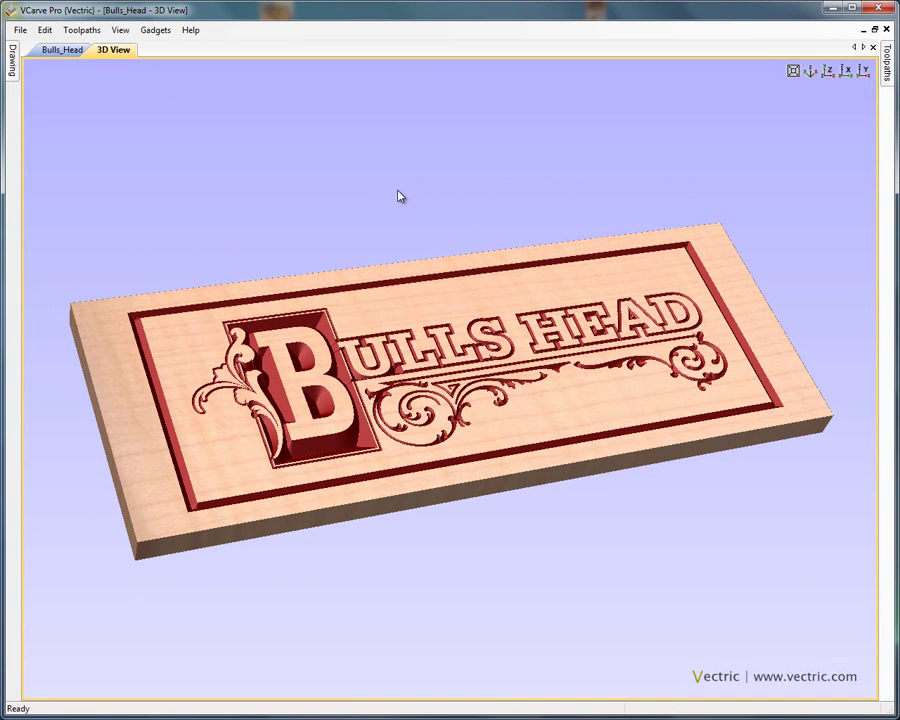
Step: Close the current Bulls_Head job and open the sample file Bulls_Head.dxf
left_click(20, 30)
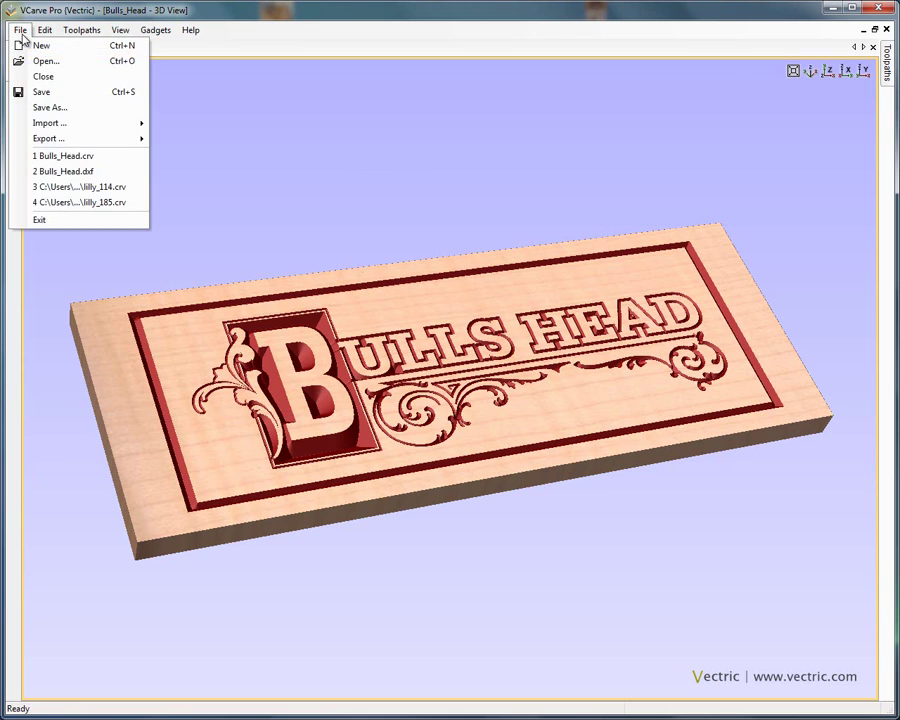
left_click(56, 77)
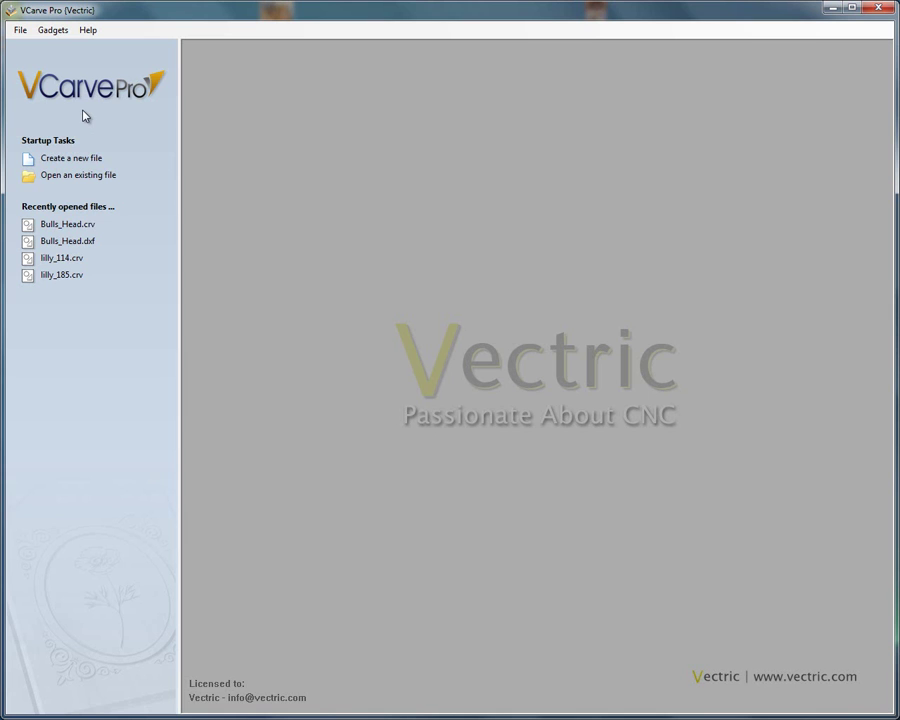
left_click(80, 177)
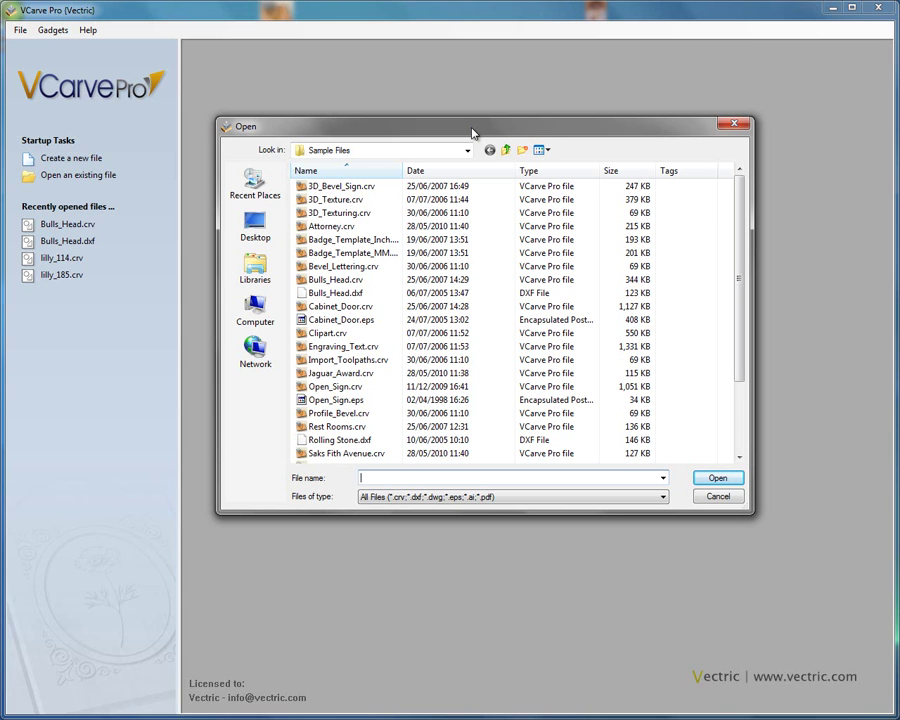
left_click(371, 293)
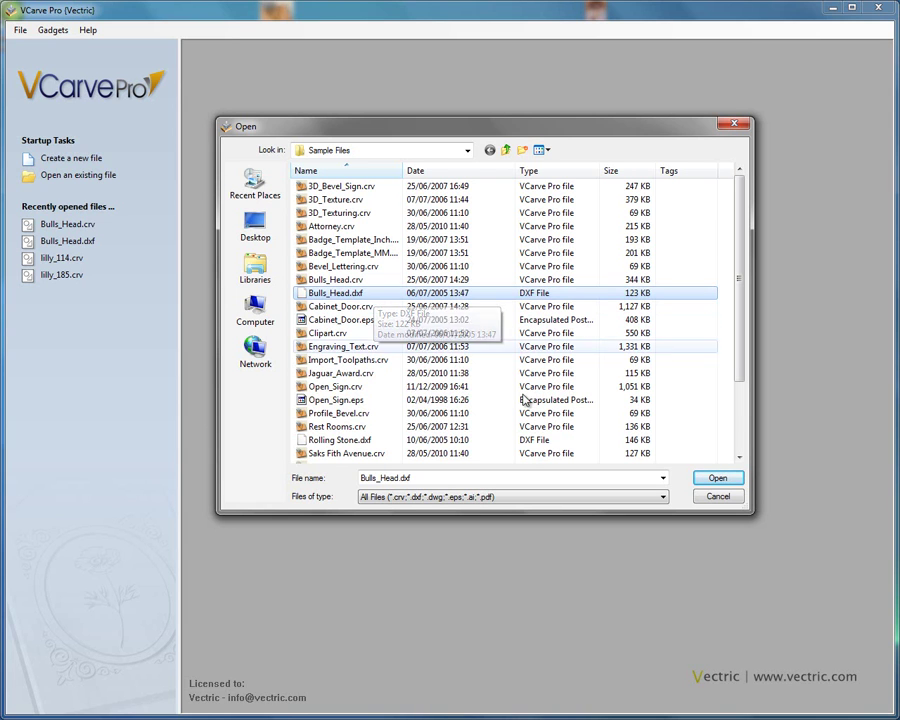
left_click(715, 479)
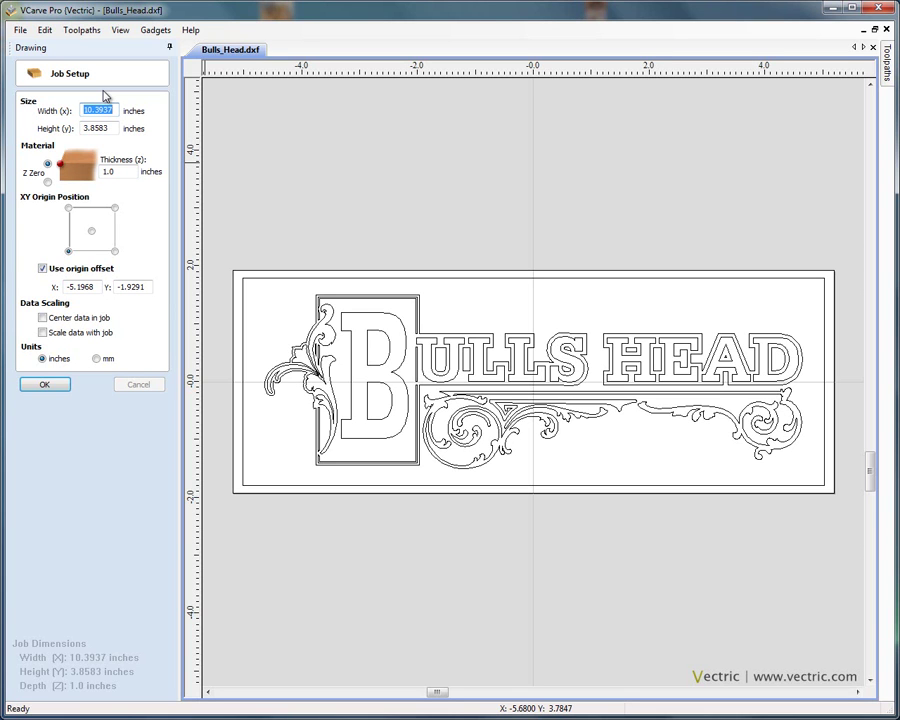
Step: Set the job size to 12 inches wide and 4.5 inches high, with a material thickness of 0.5 inches
type("12")
key("Tab")
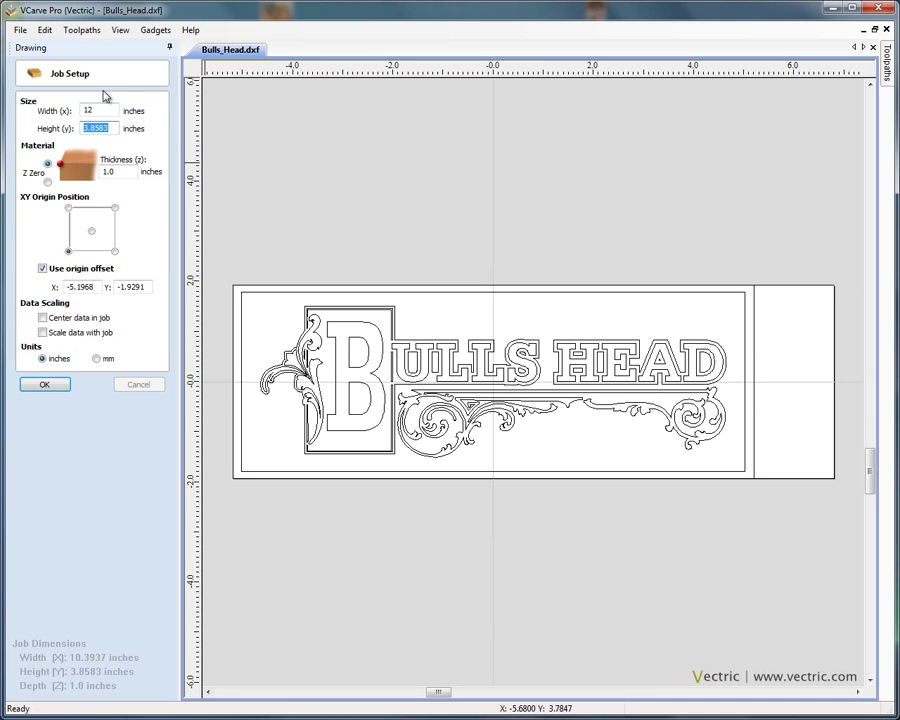
type("4.5")
key("Tab")
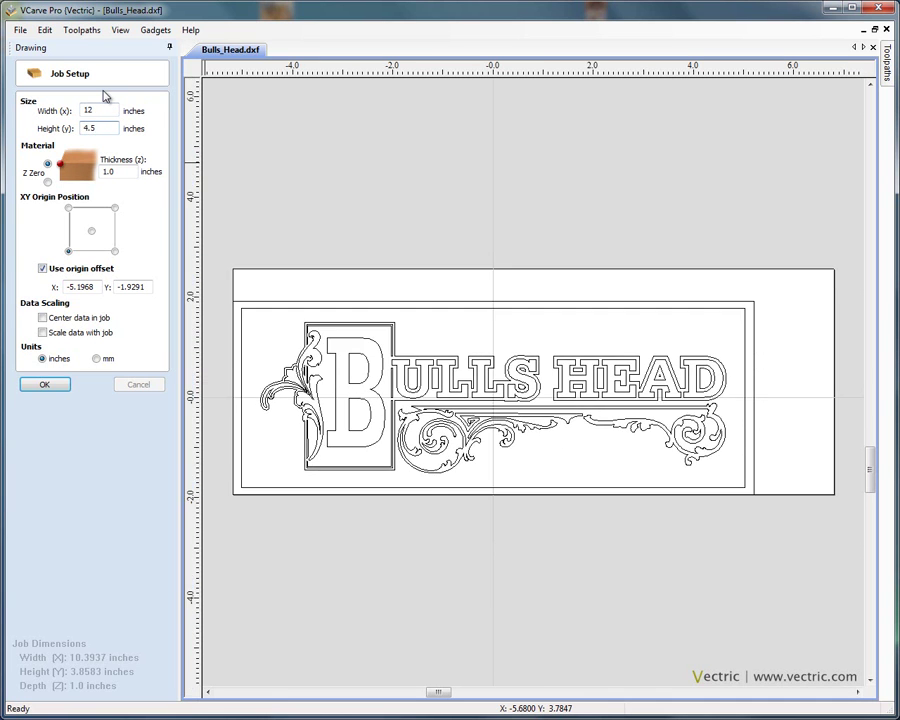
left_click_drag(114, 171, 78, 175)
type("0.5")
Step: Turn off the origin offset and centre the data in the job, with Z zero on the material's top surface
left_click(48, 165)
left_click(43, 268)
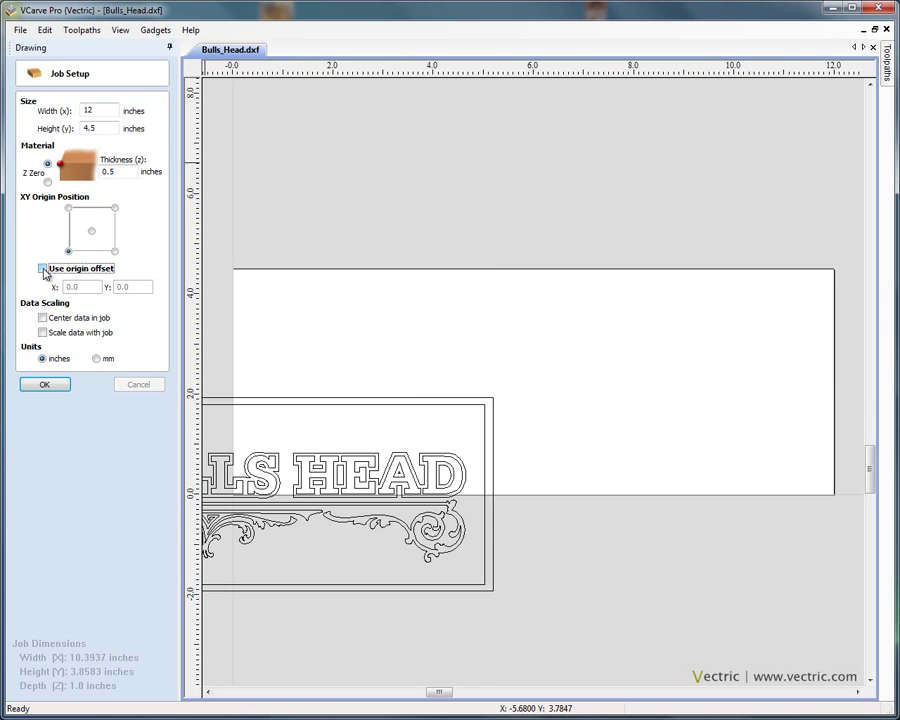
left_click(42, 318)
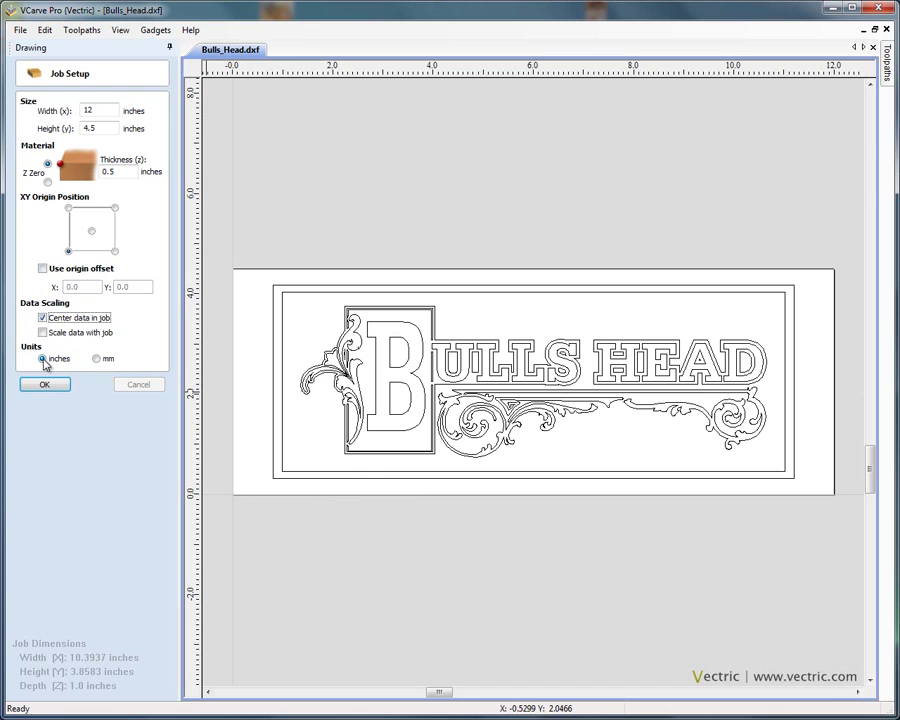
left_click(97, 359)
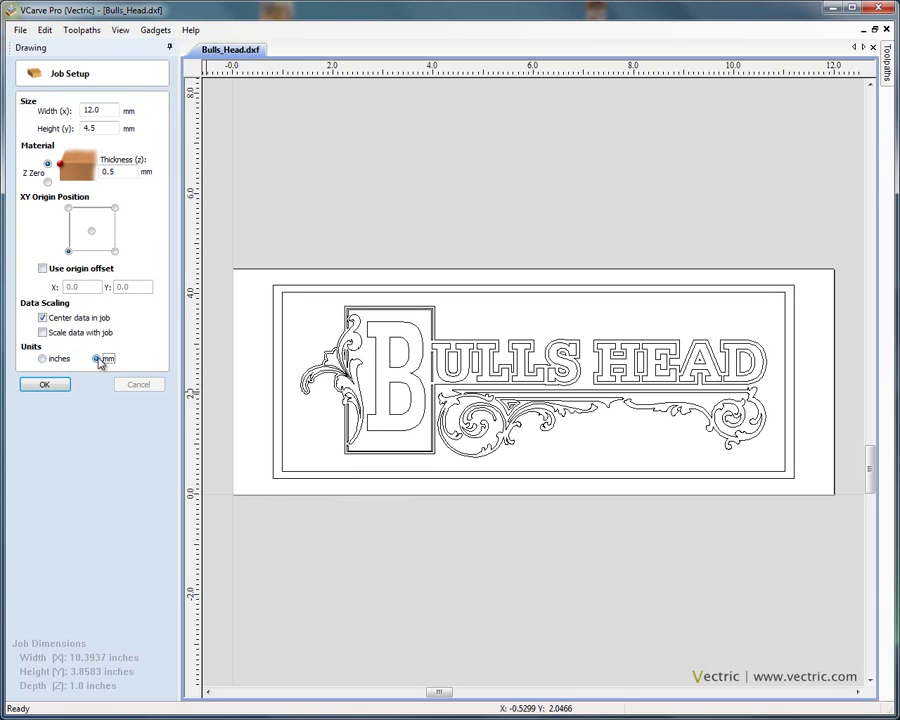
left_click(106, 112)
left_click(112, 128)
left_click(126, 171)
left_click(43, 359)
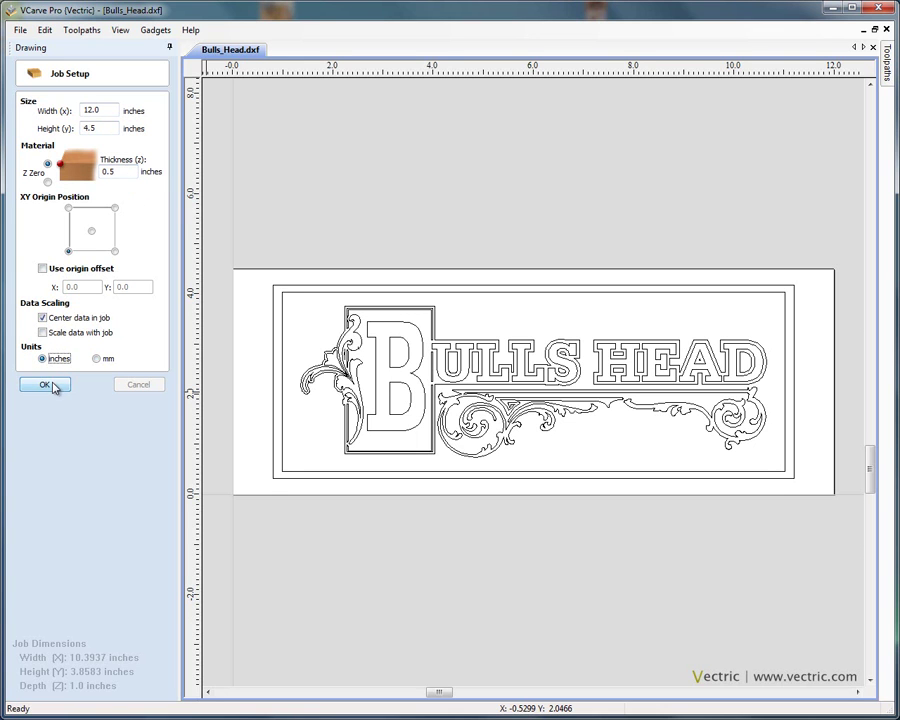
Step: Apply the job setup and select the inner border rectangle of the sign
left_click(52, 384)
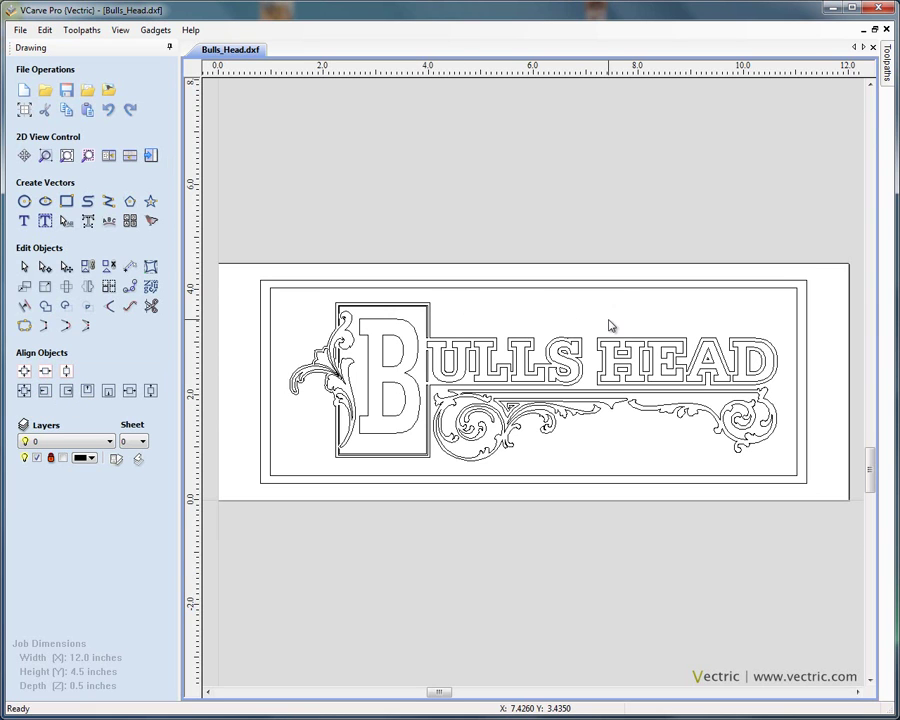
left_click(618, 288)
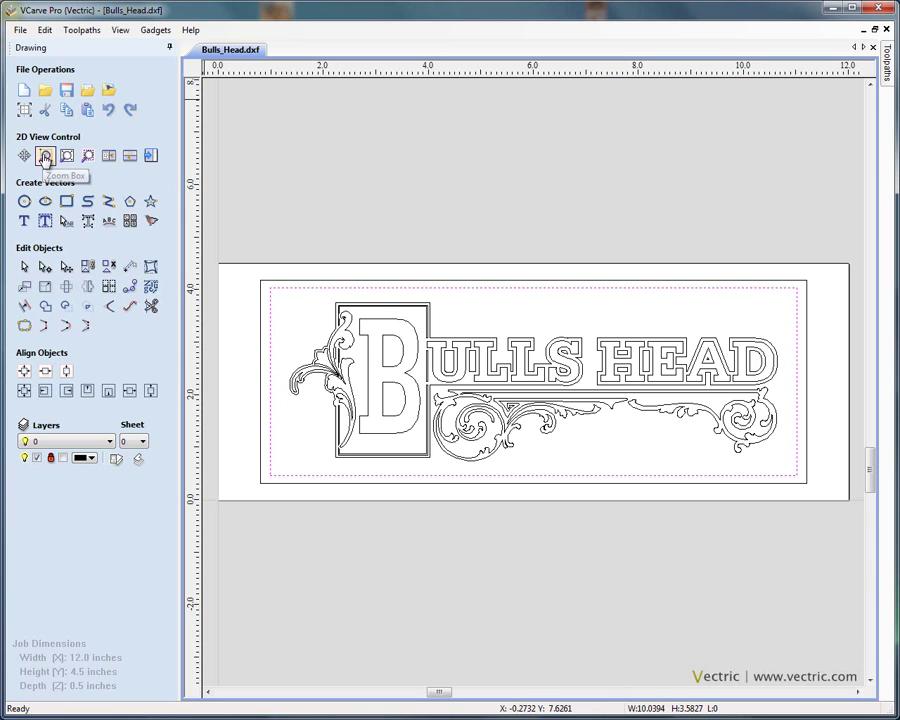
Step: Select the outer outline of the large B and open it for node editing
left_click(45, 157)
left_click_drag(328, 294, 446, 461)
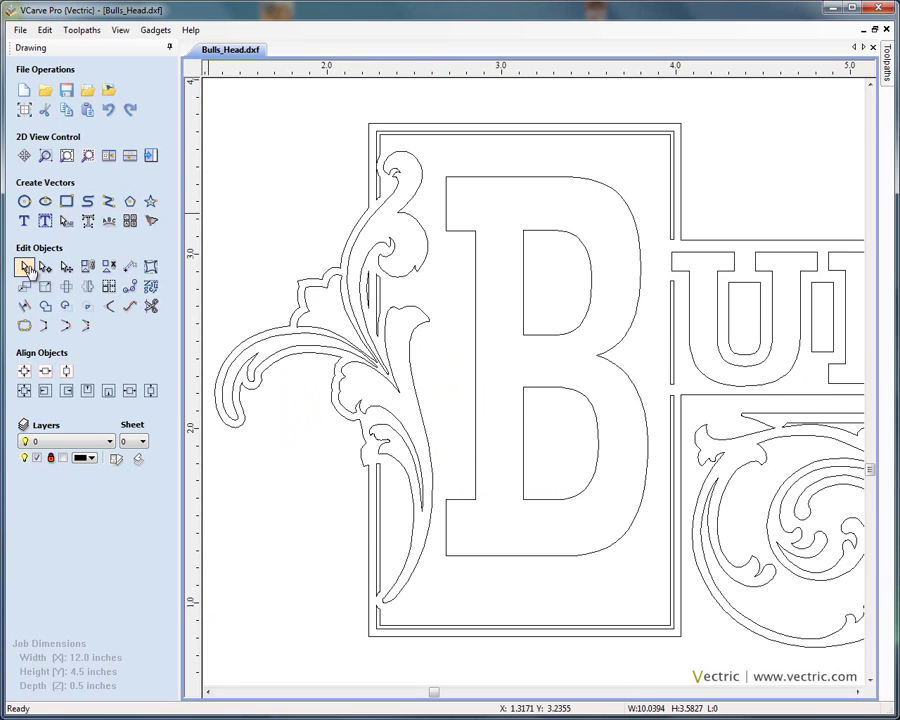
left_click(25, 267)
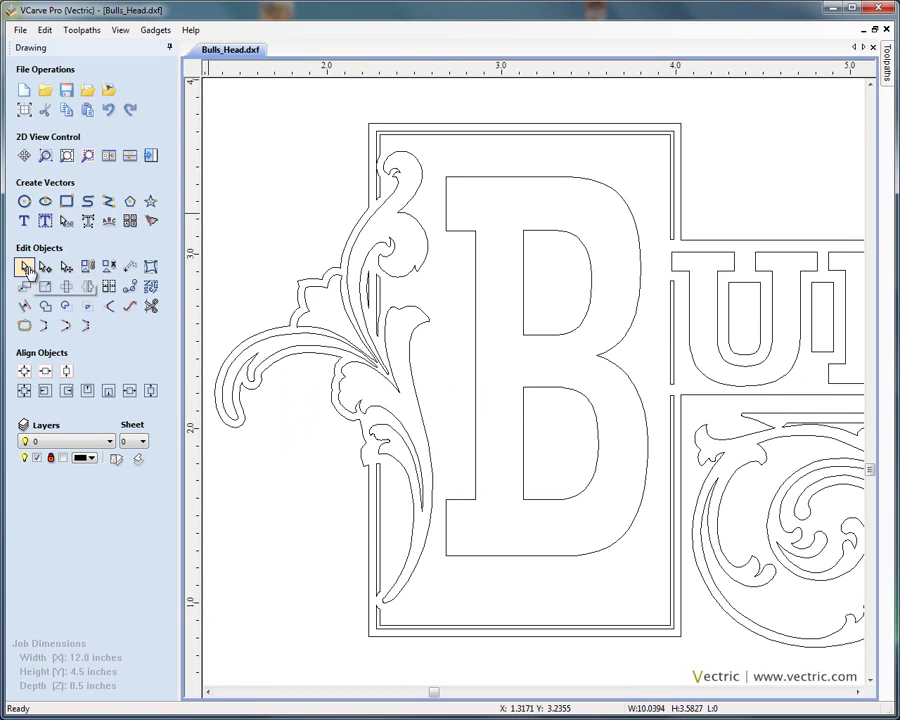
left_click(477, 308)
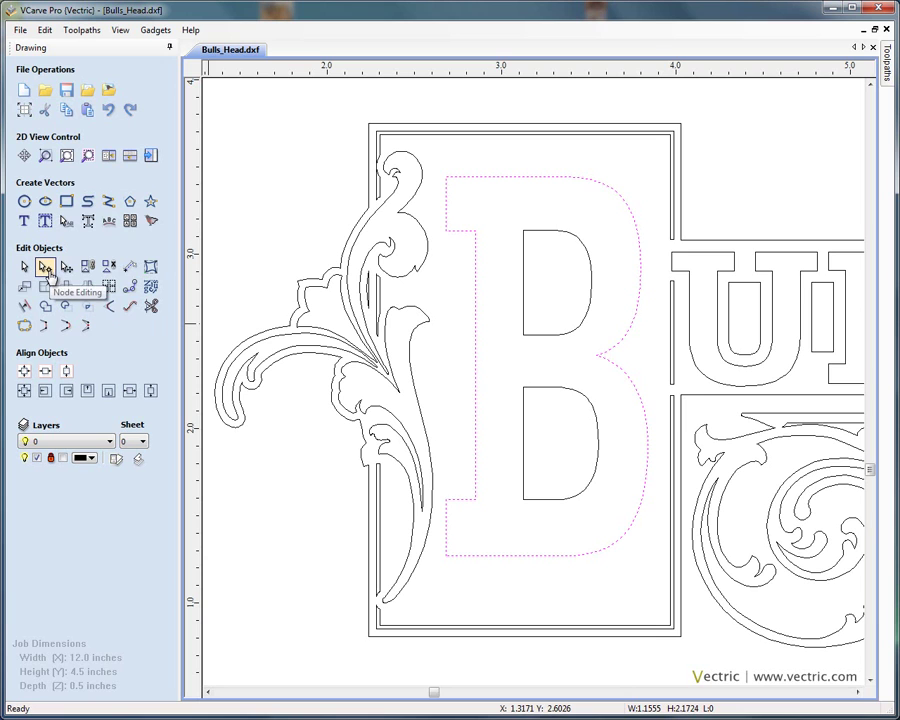
left_click(45, 268)
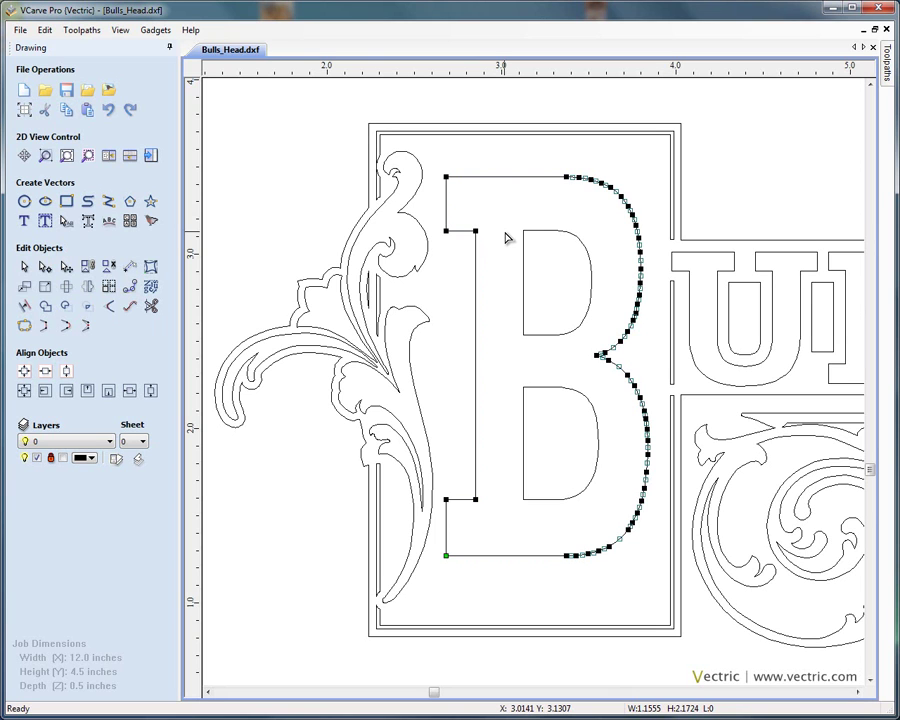
key("n")
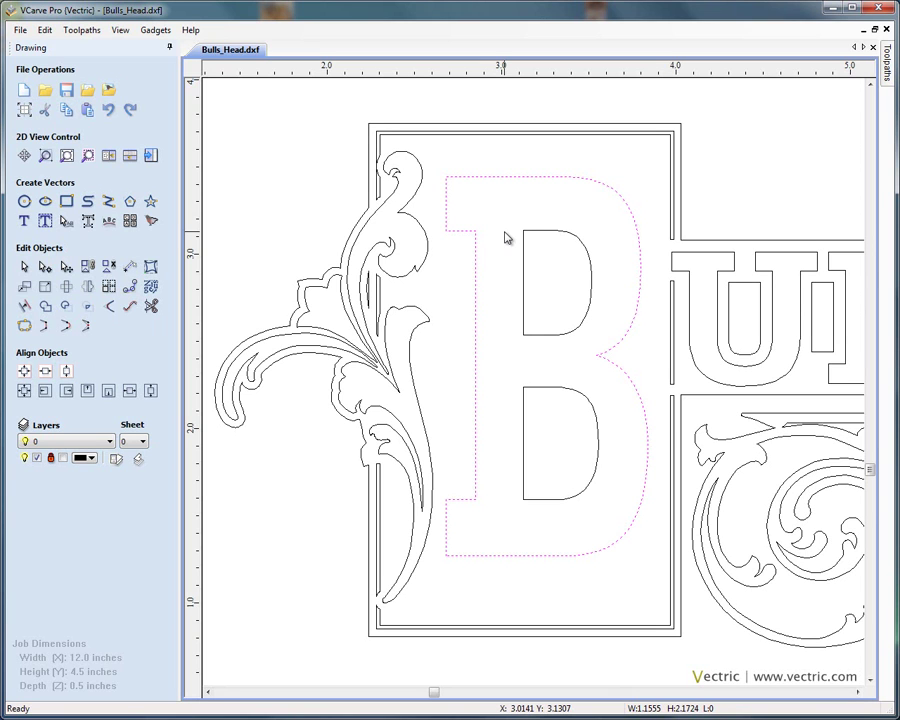
key("n")
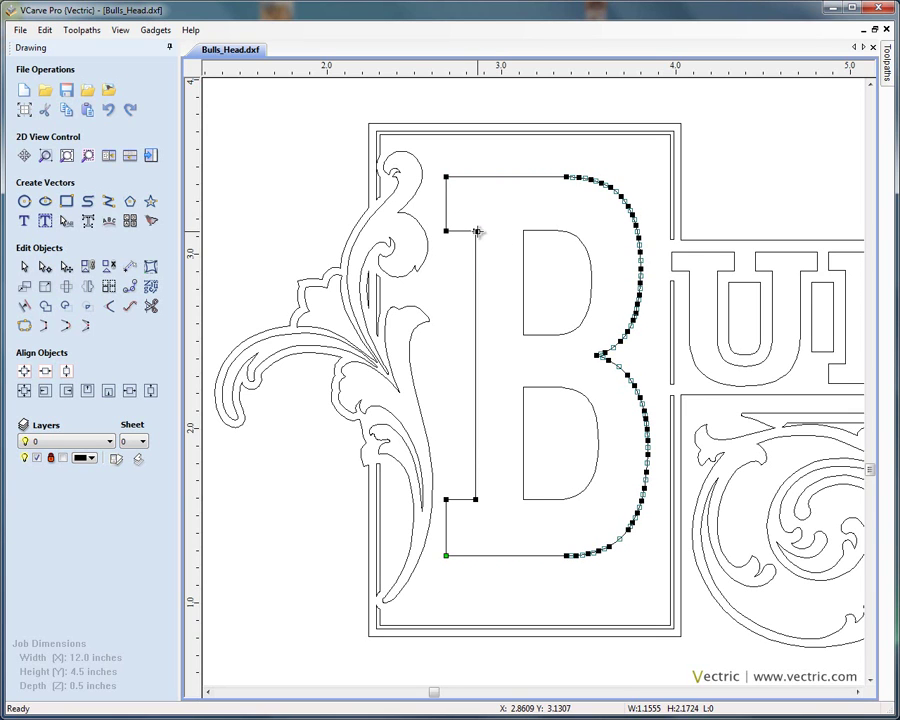
Step: Try moving the two inner corner nodes of the large B's stem towards each other, undo it and leave node editing
left_click_drag(476, 231, 475, 264)
left_click_drag(476, 498, 479, 443)
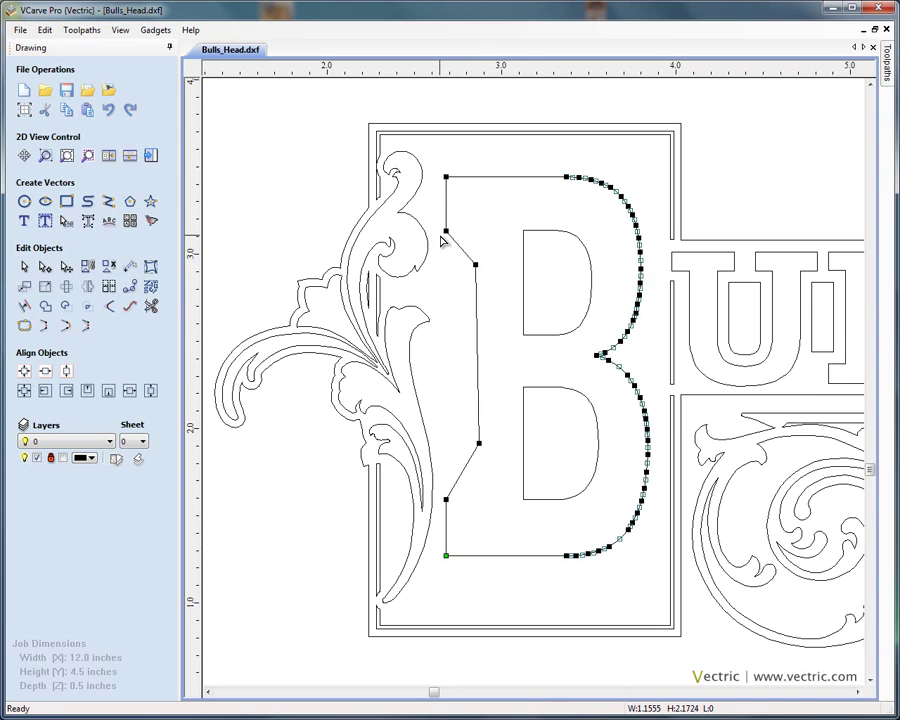
left_click(110, 113)
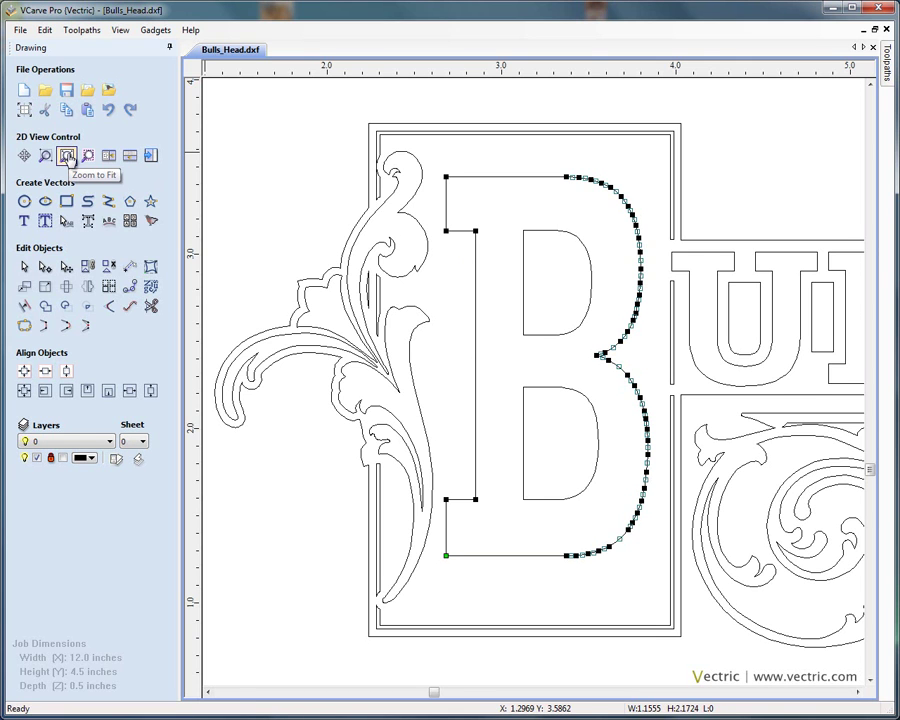
left_click(67, 155)
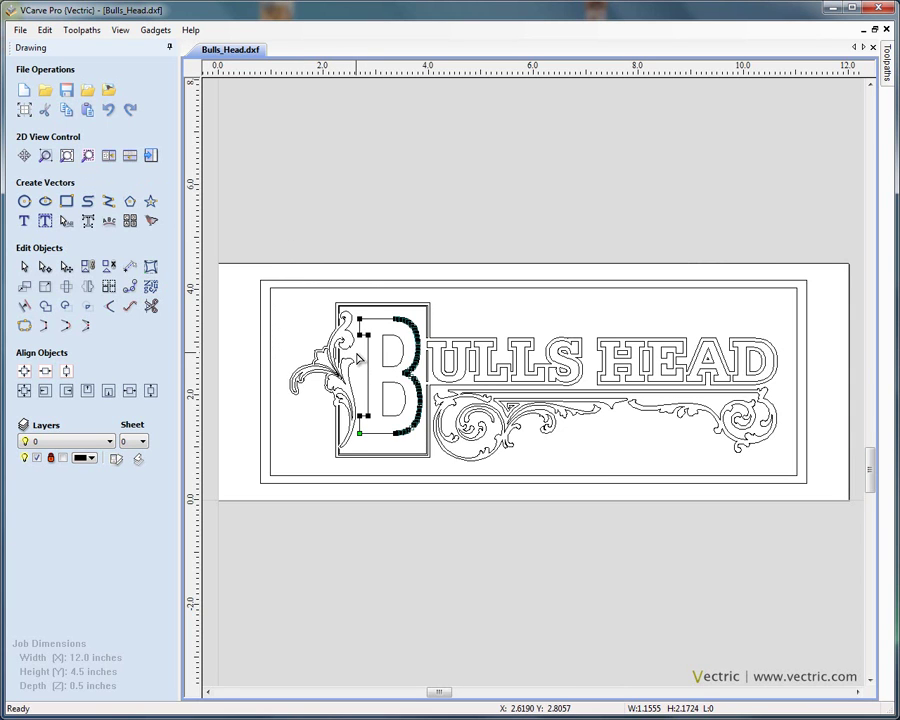
key("n")
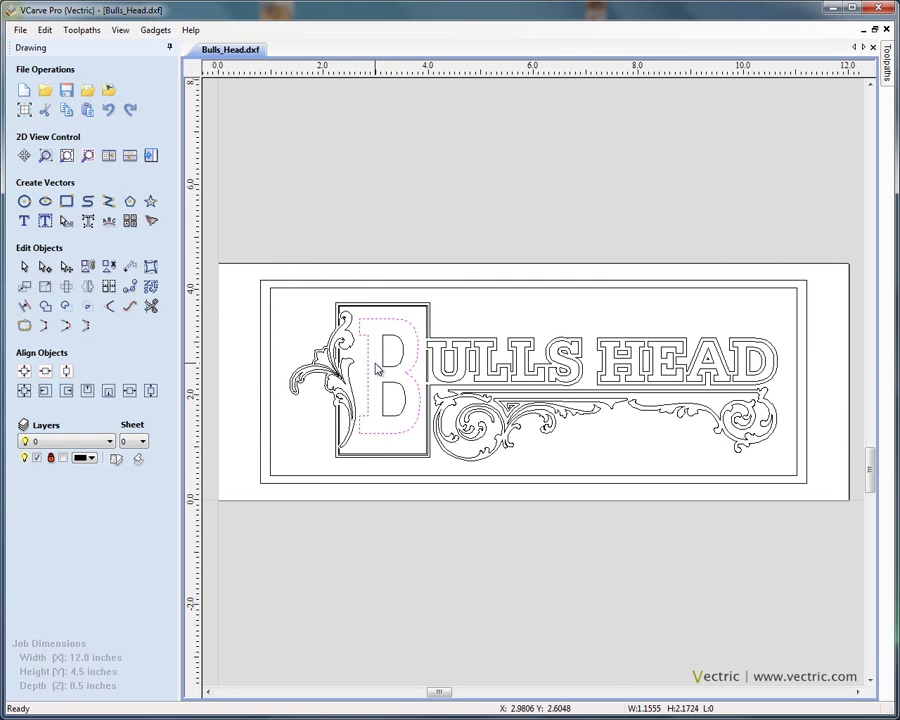
Step: Inspect the vectors of the large B and the BULLS HEAD lettering at close range
scroll(377, 370, "up", 1)
scroll(377, 370, "up", 2)
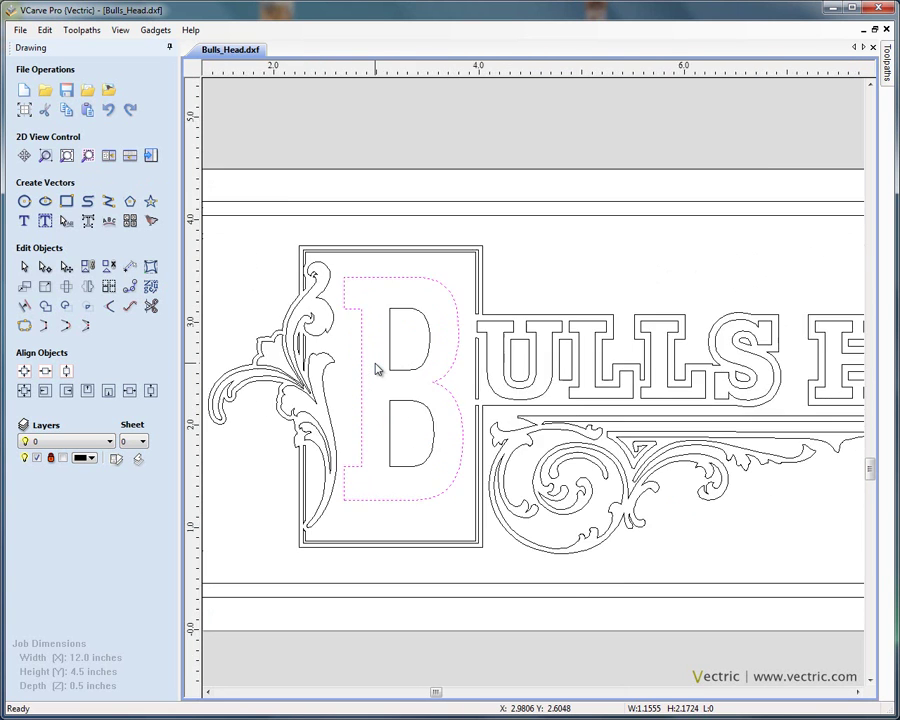
scroll(388, 372, "down", 2)
scroll(765, 368, "up", 4)
scroll(763, 364, "up", 1)
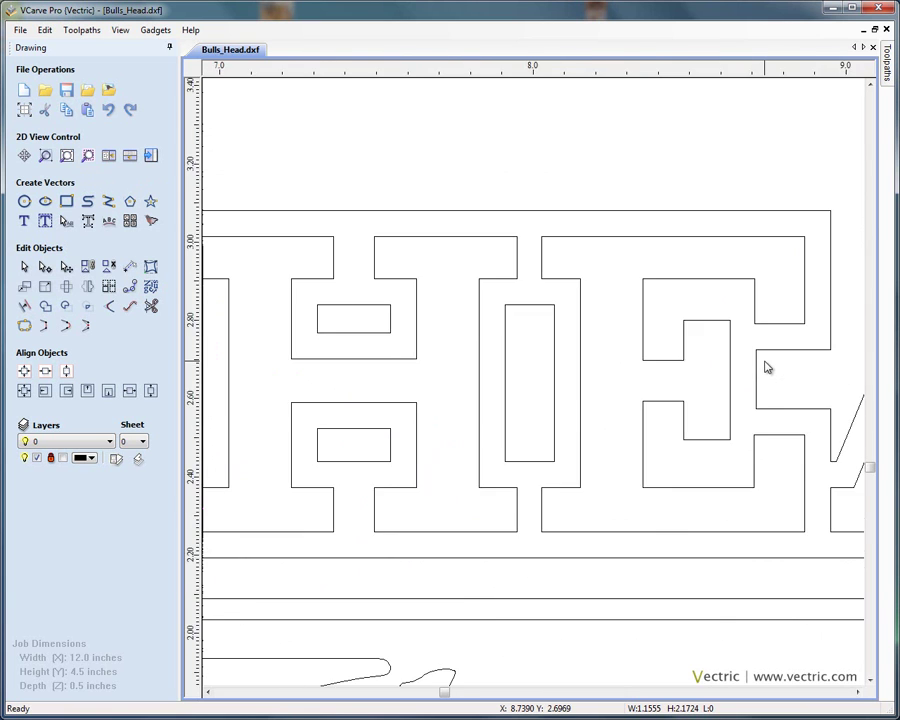
scroll(755, 366, "down", 5)
scroll(472, 373, "down", 2)
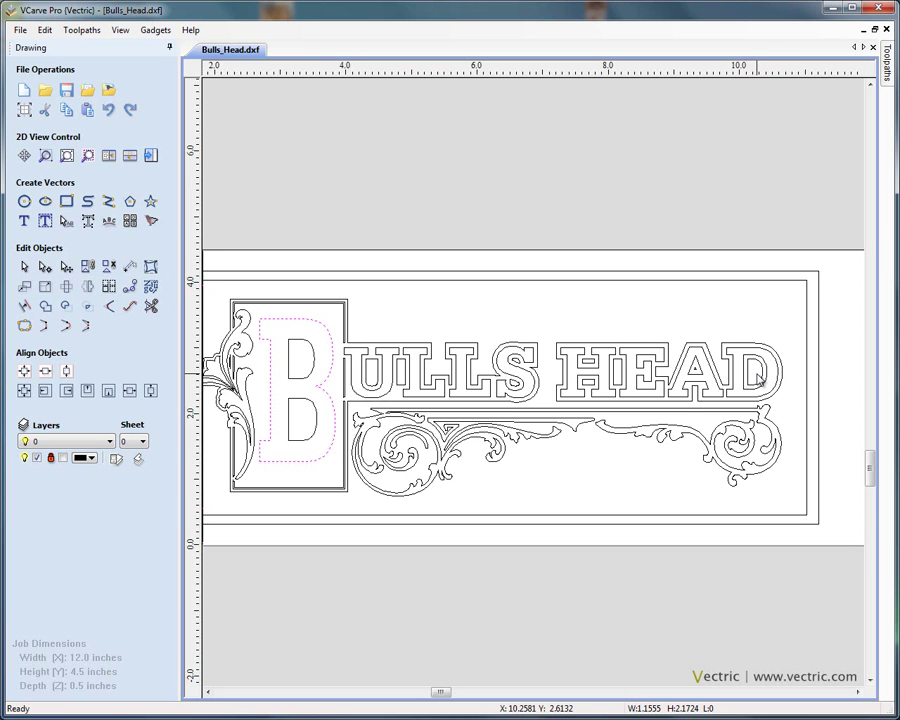
scroll(758, 376, "up", 5)
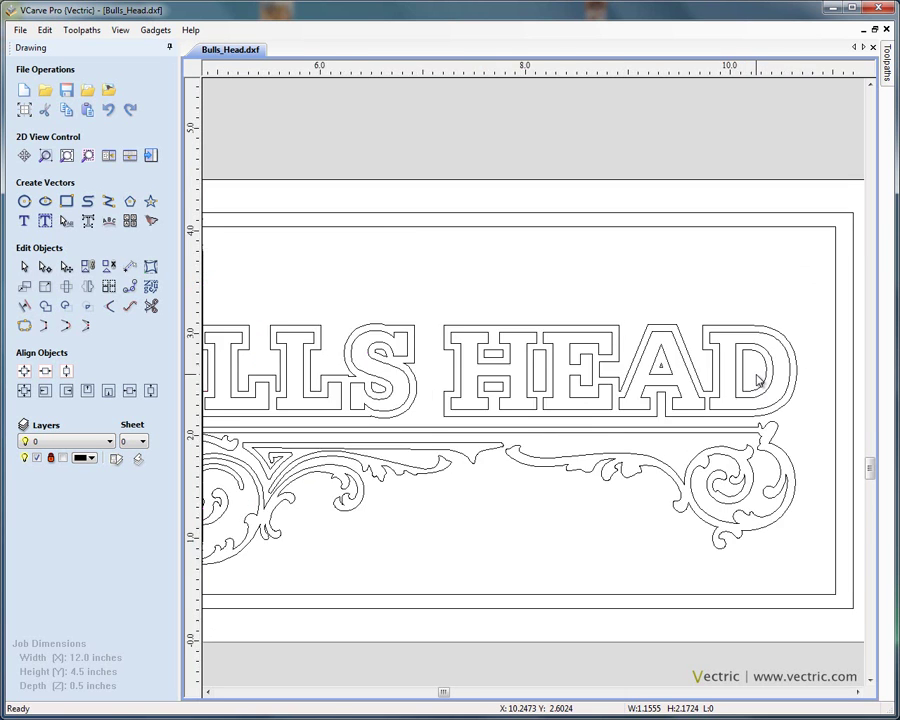
scroll(758, 376, "down", 2)
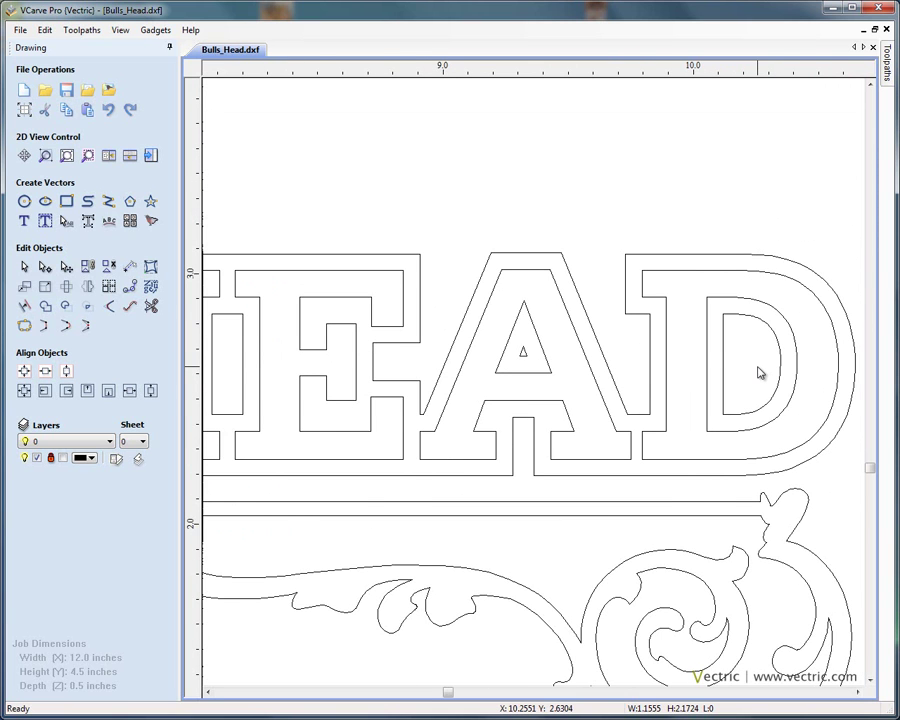
scroll(758, 373, "down", 3)
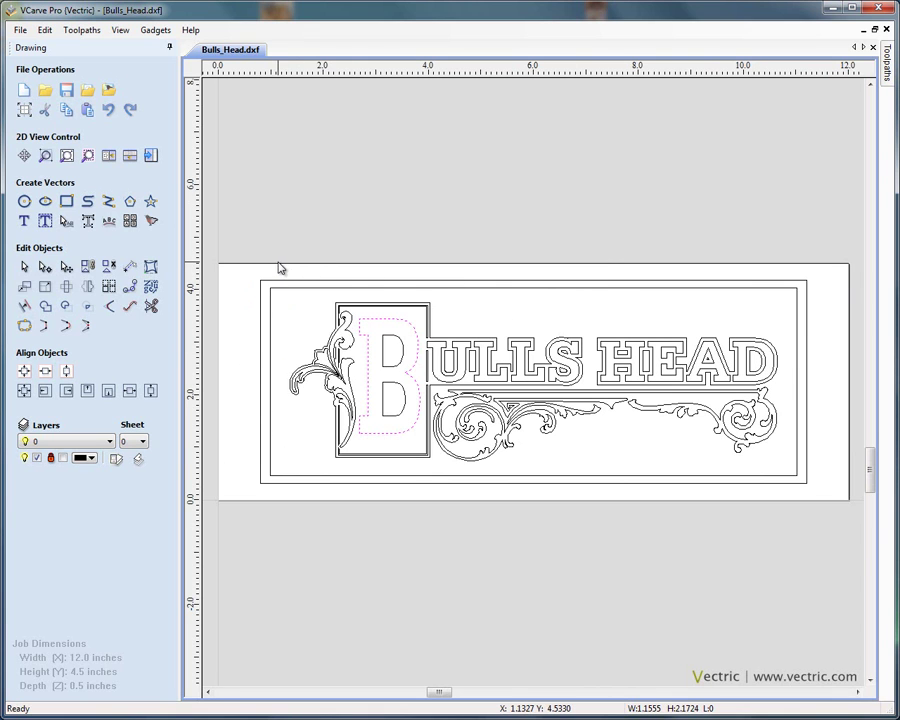
Step: Select all the lettering, frame and scroll vectors inside the two border rectangles
left_click_drag(282, 265, 790, 509)
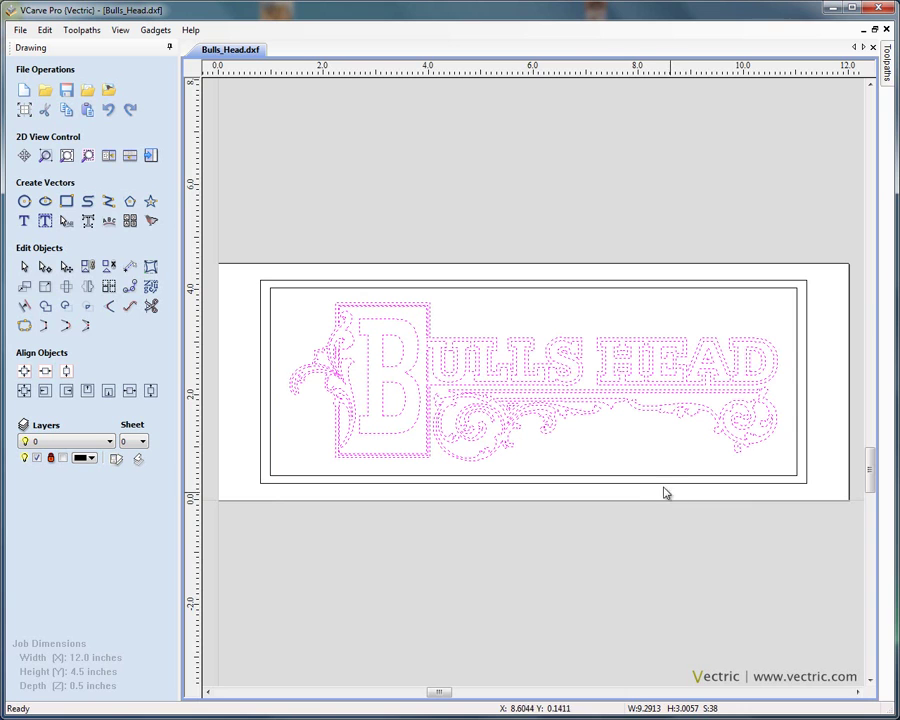
Step: Resize the selected artwork freehand to about 9.34 x 2.82 inches, centre it in the material and deselect it
left_click(534, 309)
mouse_move(534, 309)
left_mouse_down()
mouse_move(533, 335)
mouse_move(533, 313)
left_mouse_up()
left_click_drag(778, 314, 739, 312)
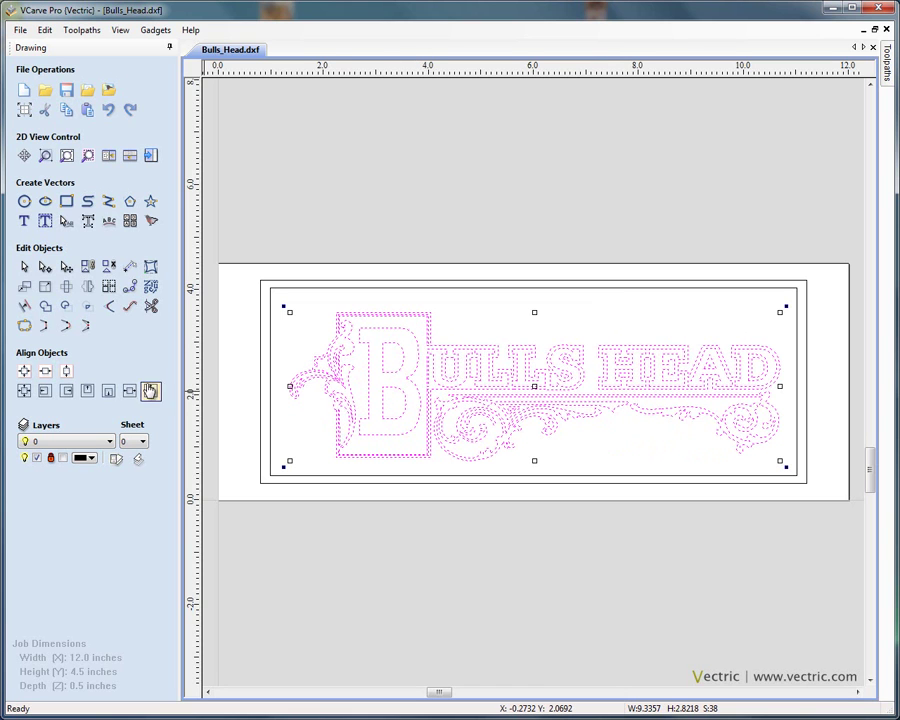
left_click(24, 372)
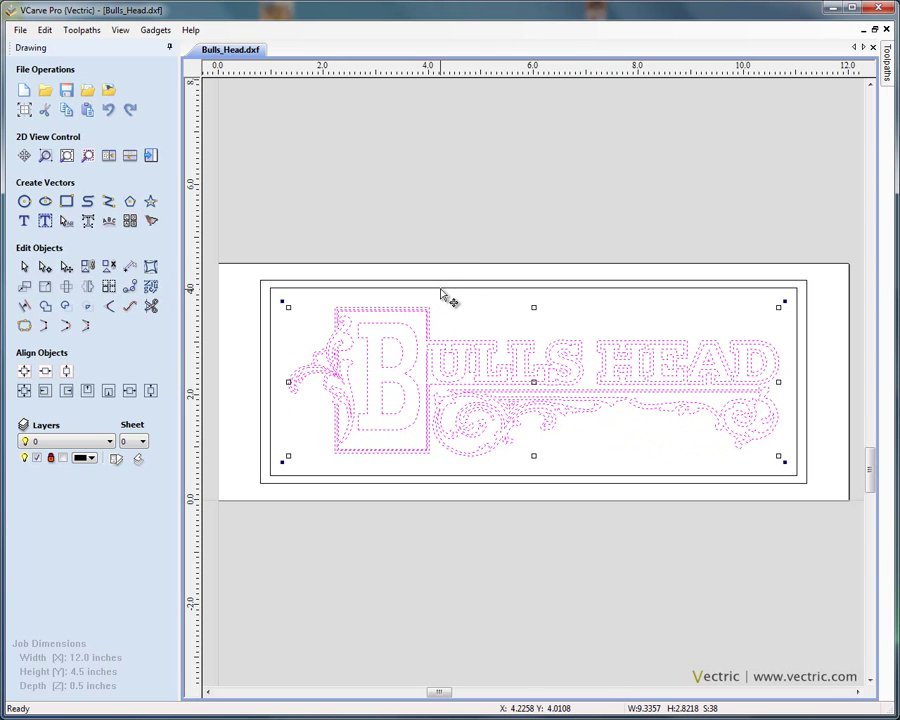
left_click(238, 287)
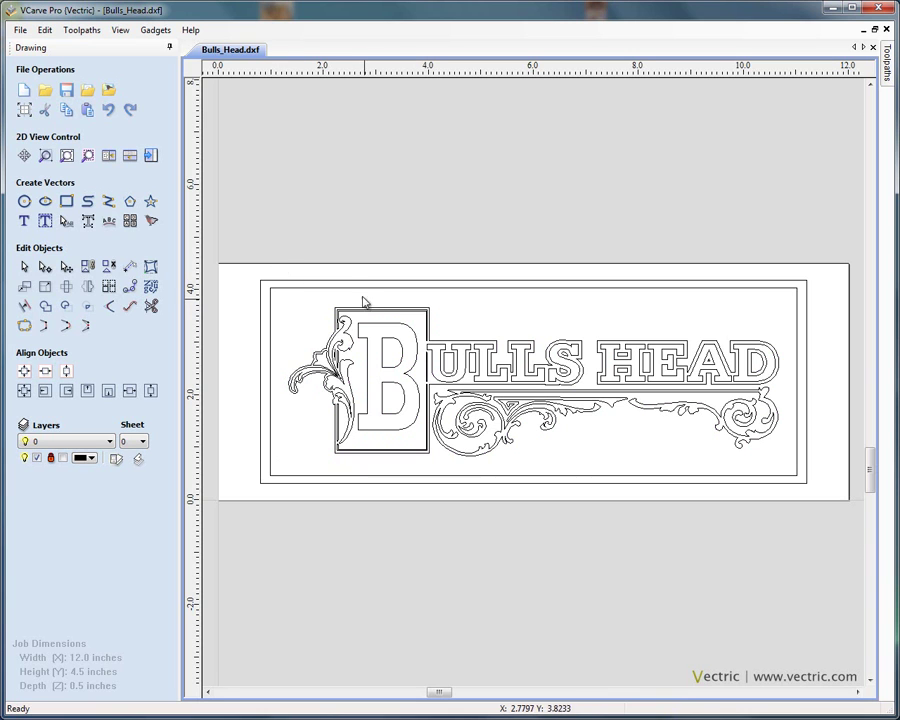
Step: Select the large B and try shrinking it about its centre to about 0.56 x 0.99 inches
left_click_drag(349, 266, 428, 451)
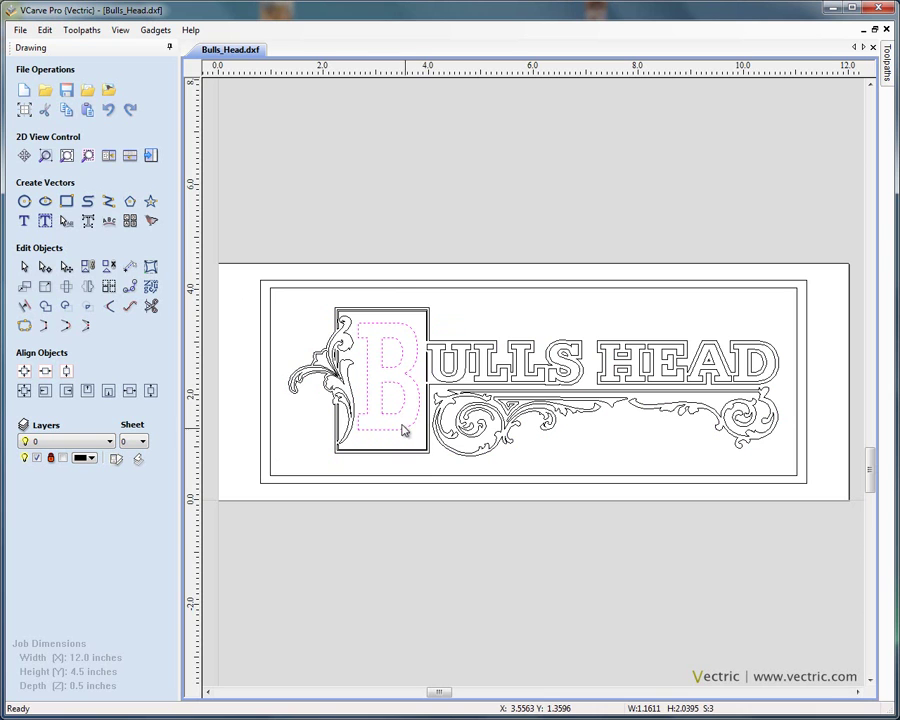
scroll(355, 375, "up", 1)
scroll(355, 372, "up", 1)
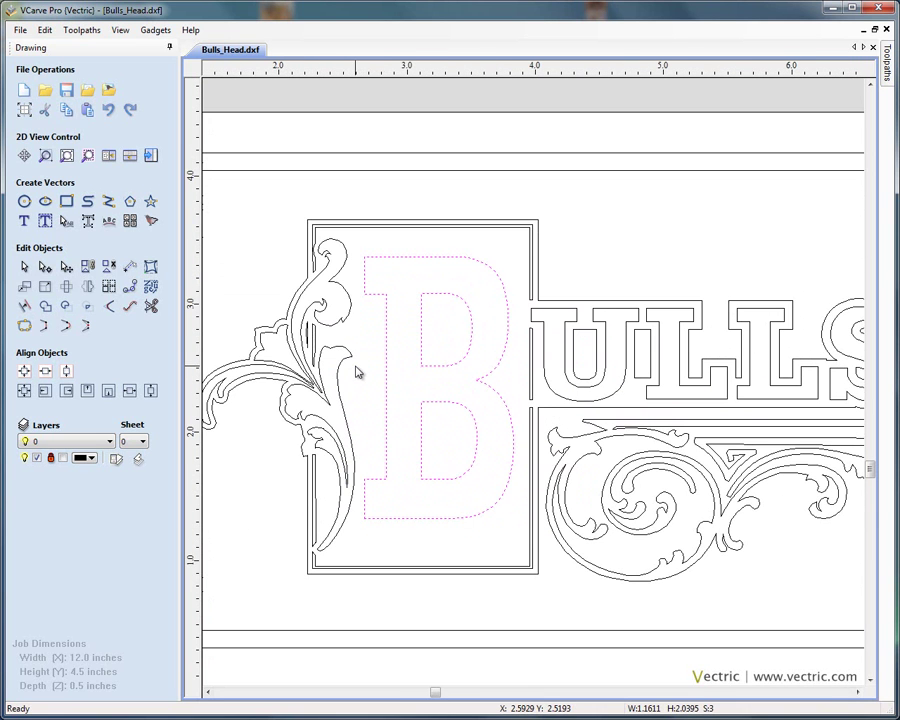
left_click(508, 344)
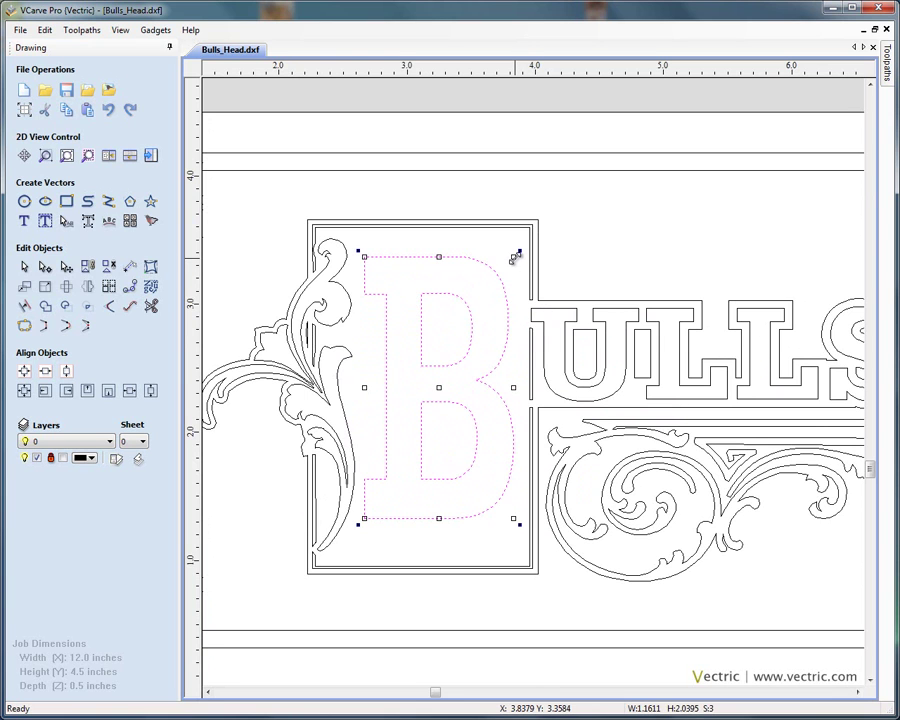
left_click_drag(514, 257, 476, 321)
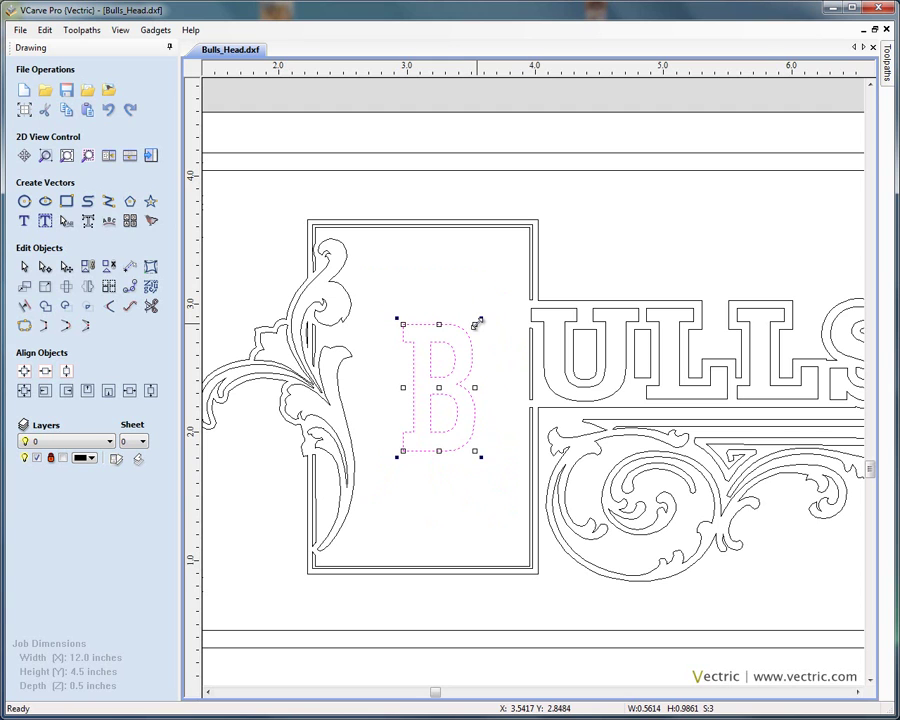
Step: Try enlarging the large B about its centre to about 1.23 x 2.16 inches, undo both resizes and deselect it
left_click_drag(478, 323, 518, 258)
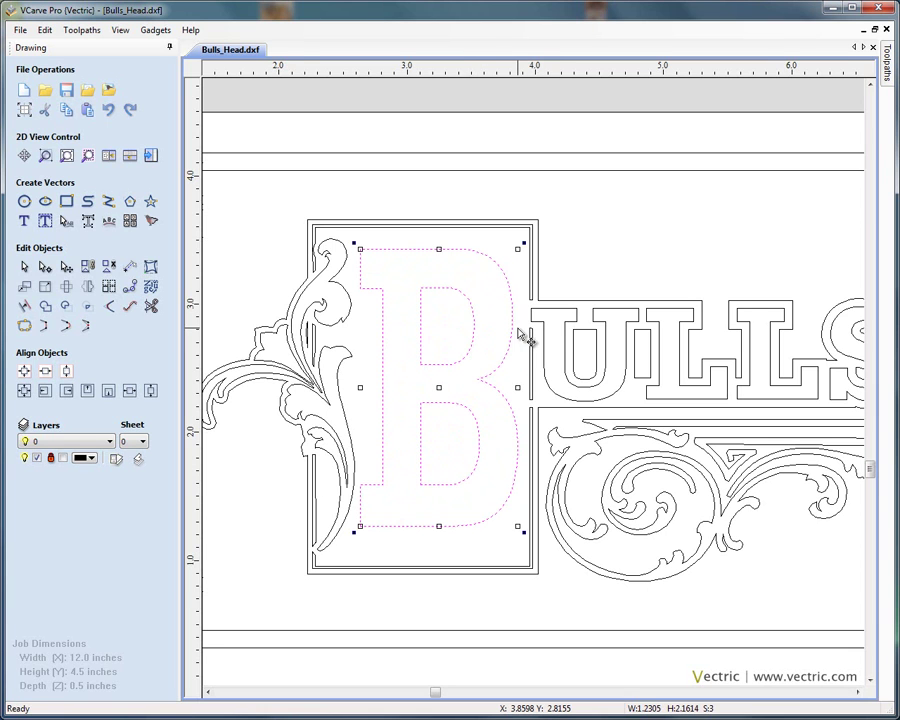
left_click(110, 111)
left_click(128, 112)
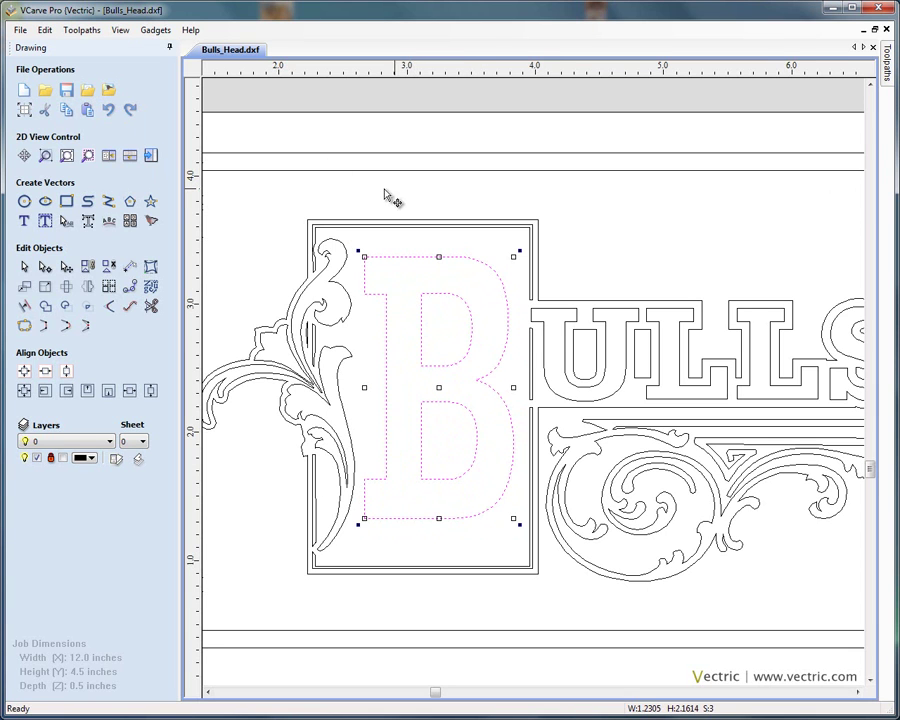
left_click(67, 156)
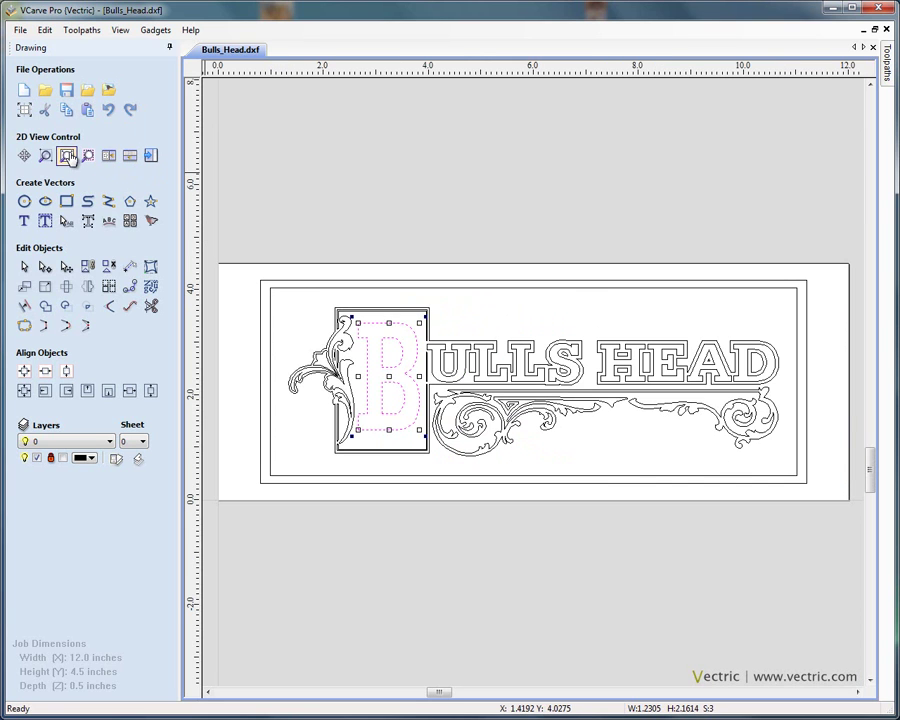
left_click(481, 309)
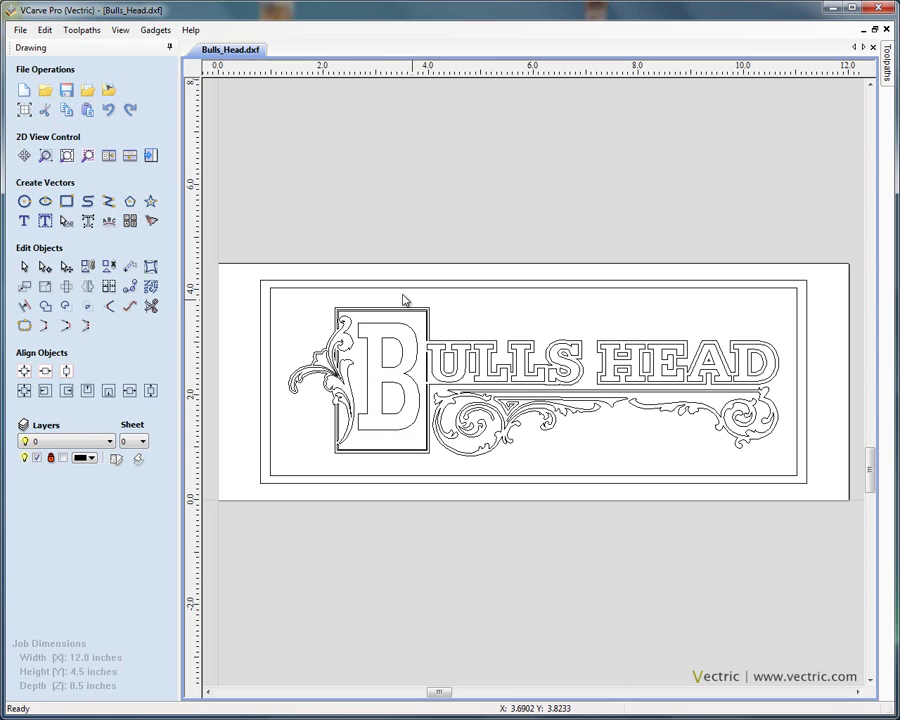
Step: Switch to toolpath creation and accept the material setup after checking its thickness, rapid Z gaps and home position
left_click(151, 160)
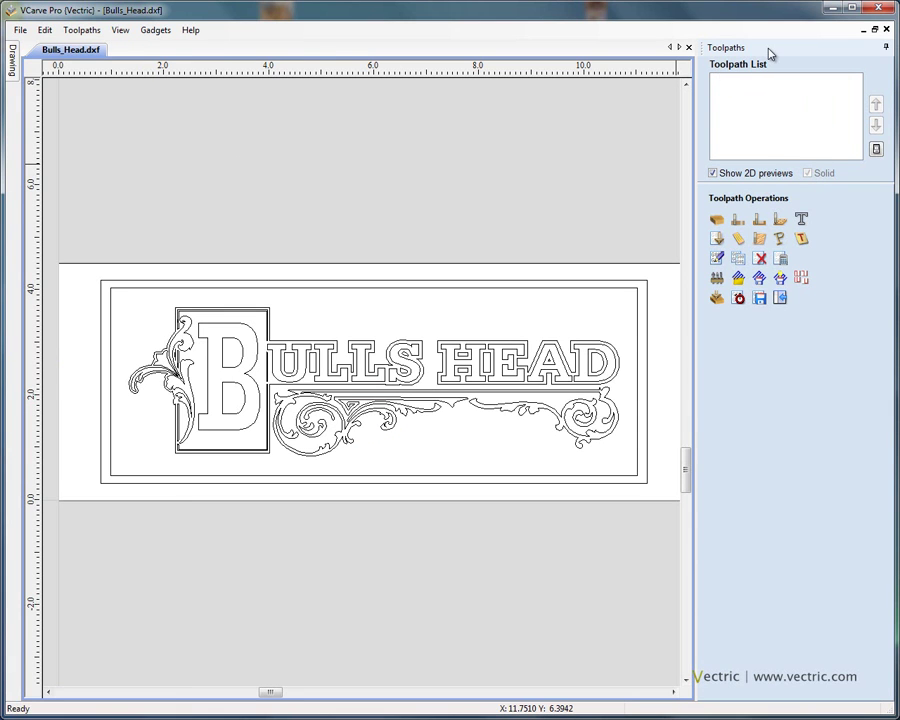
left_click(717, 221)
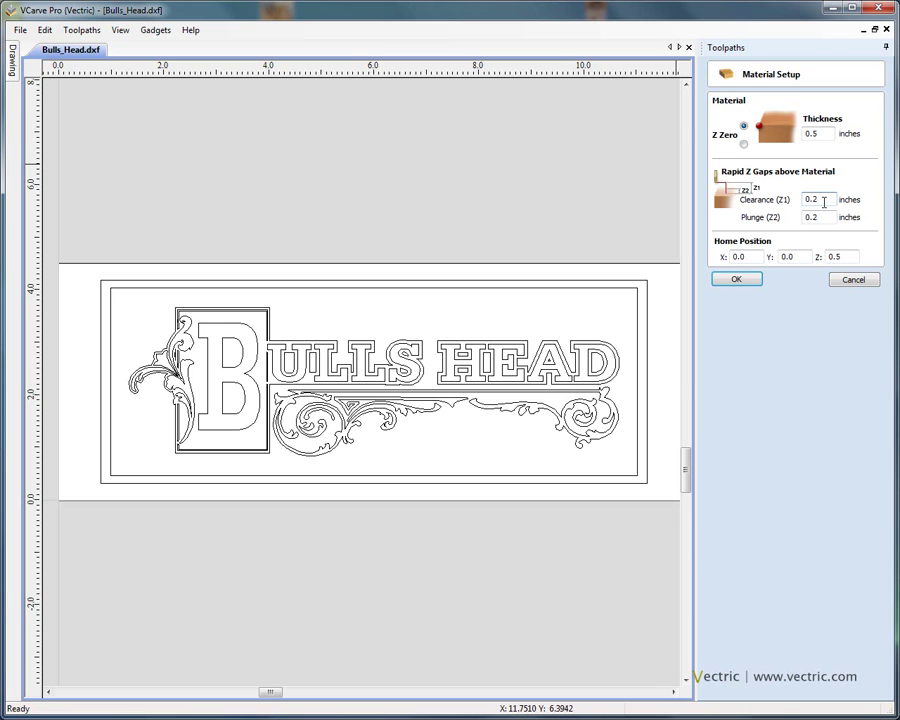
left_click(745, 256)
left_click(846, 256)
left_click(736, 280)
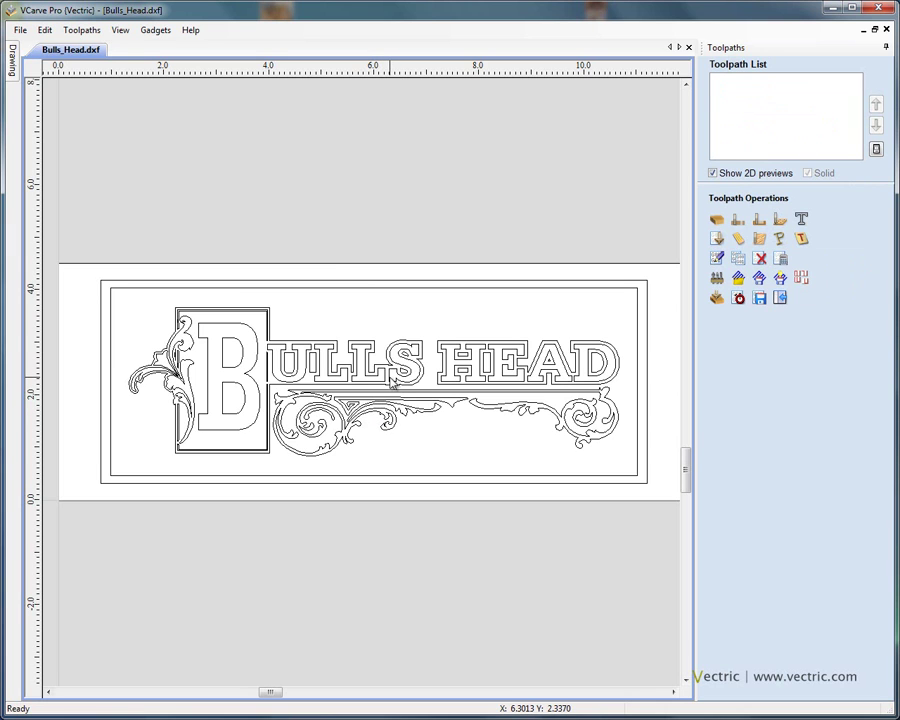
Step: Start a V-Carve / Engraving toolpath on all the sign vectors and pick the imperial V-Bit (90 deg 0.5") from the tool database
left_click(717, 241)
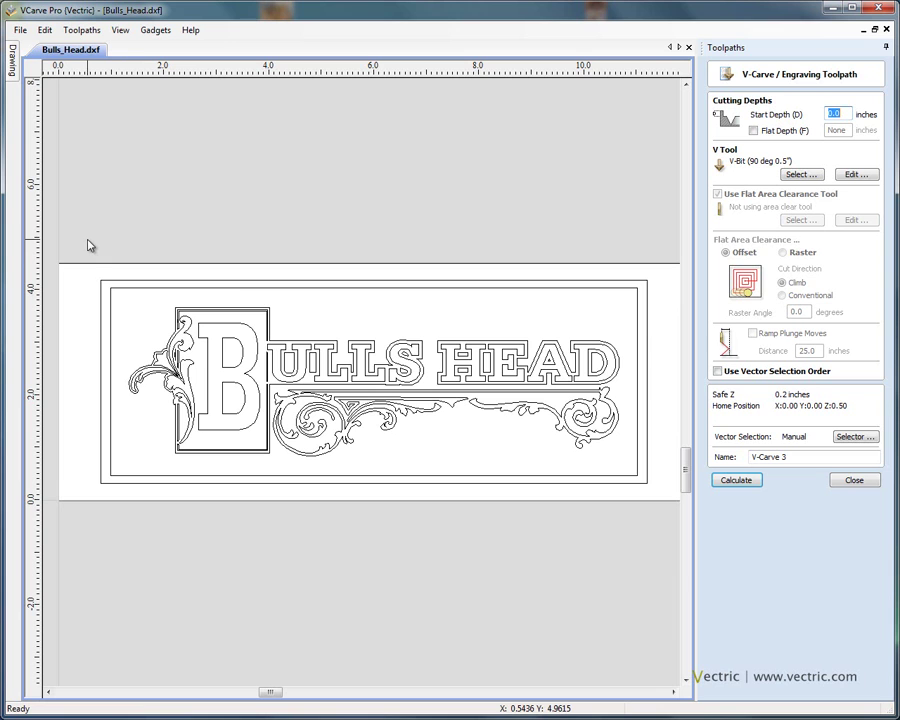
left_click_drag(87, 238, 659, 513)
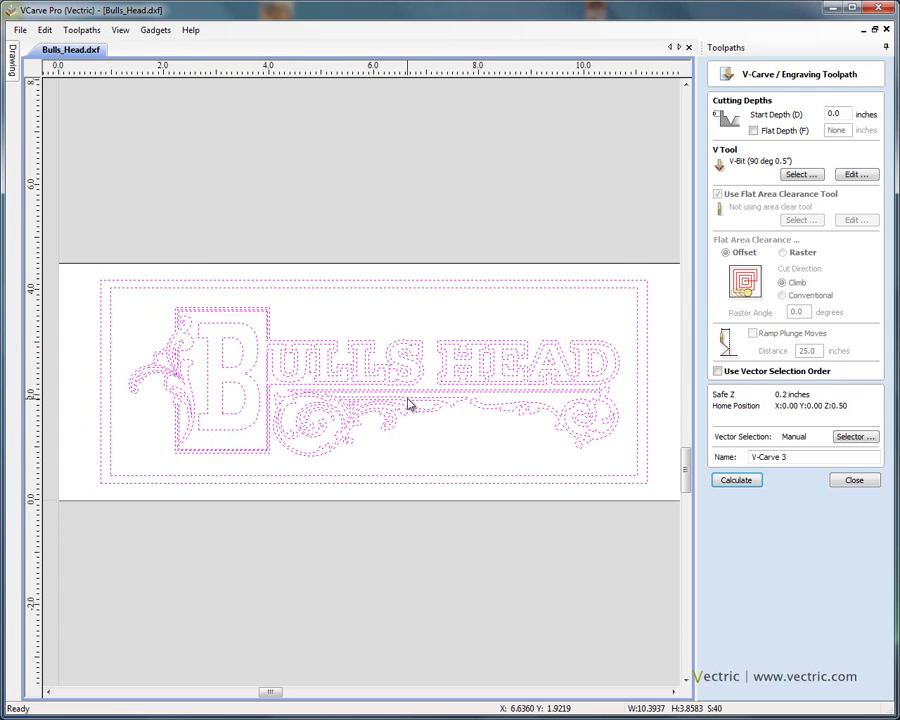
left_click(805, 179)
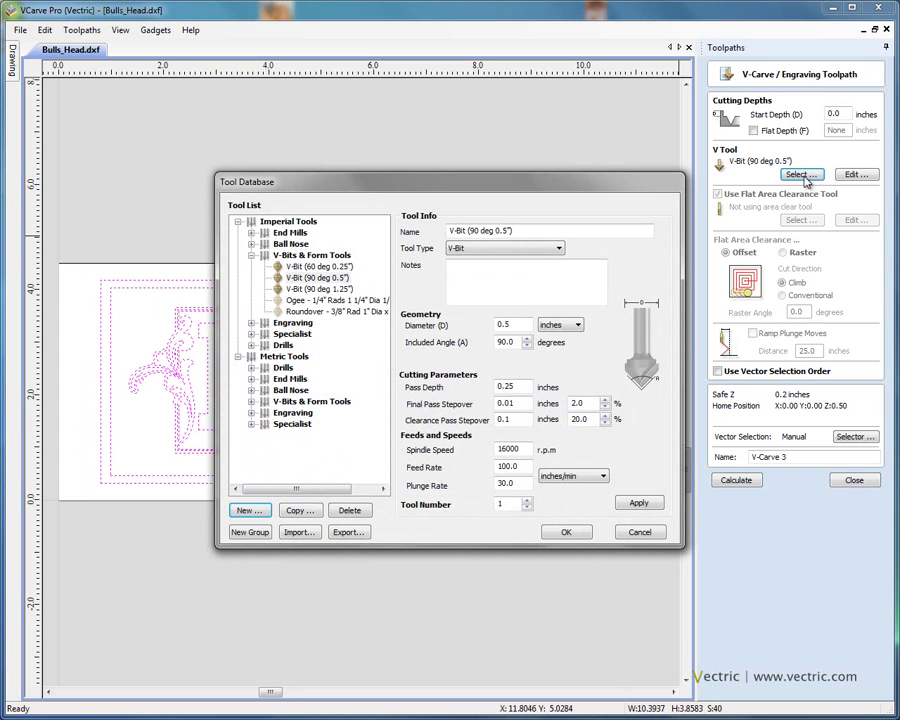
left_click(252, 256)
left_click(252, 244)
left_click(252, 244)
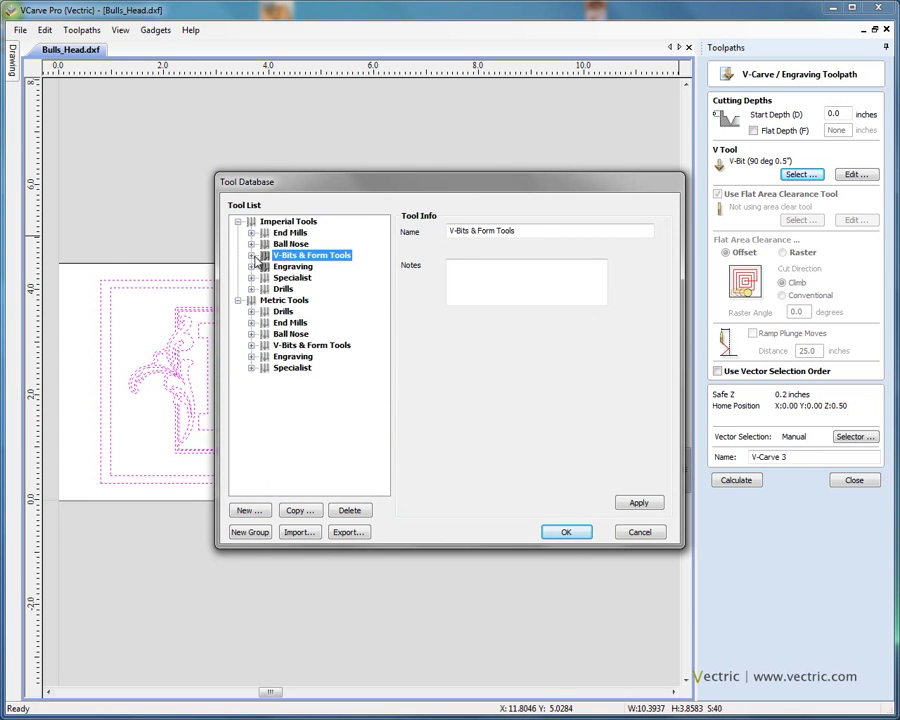
left_click(252, 256)
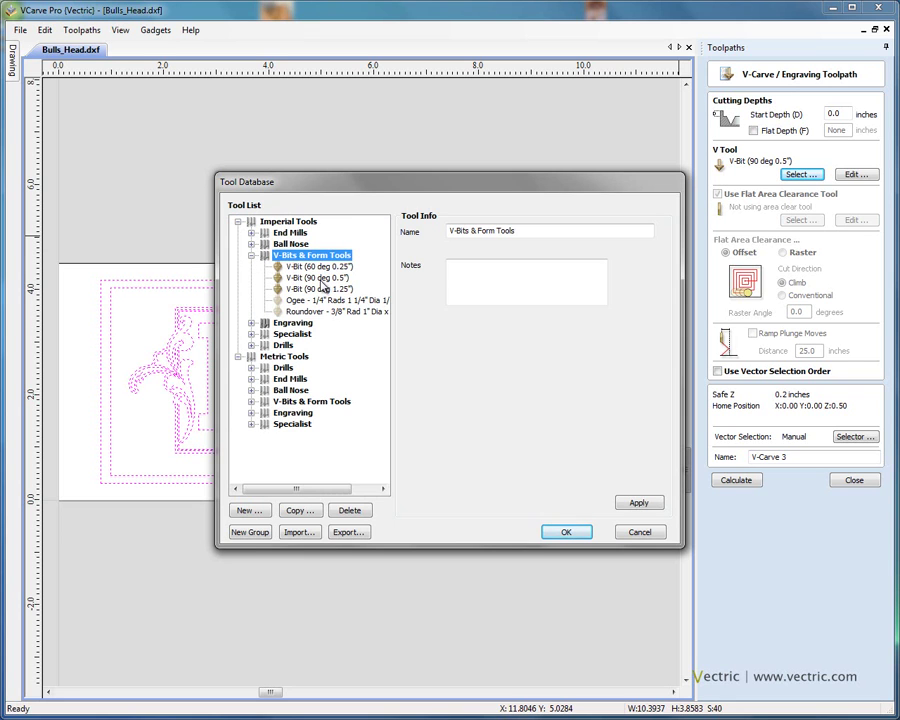
left_click(319, 279)
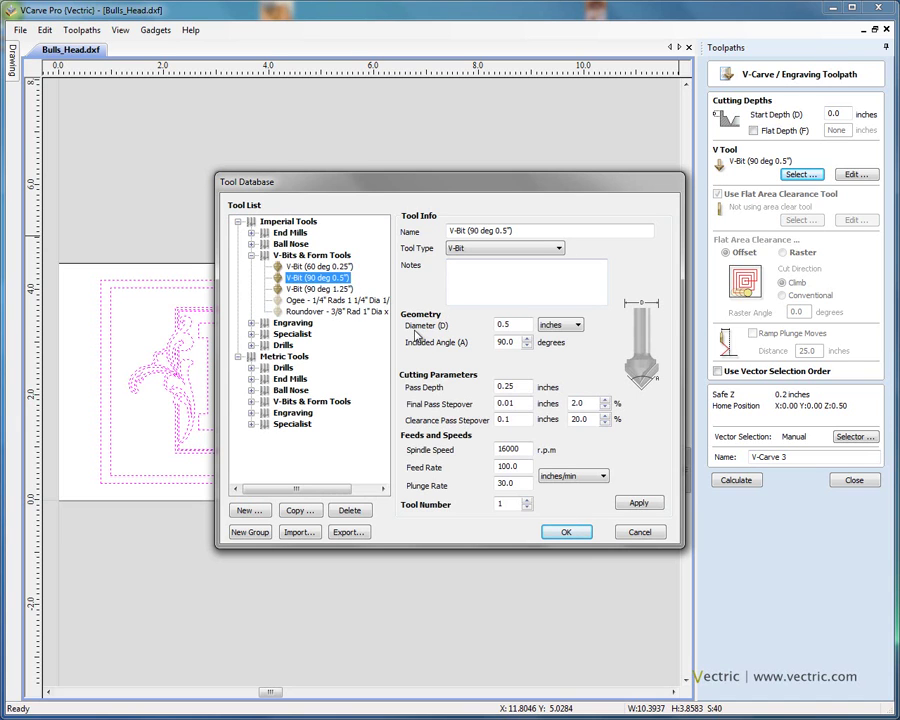
Step: Check the V-bit's diameter, included angle, pass depth and feed rate, and accept it as the carving tool
left_click(515, 325)
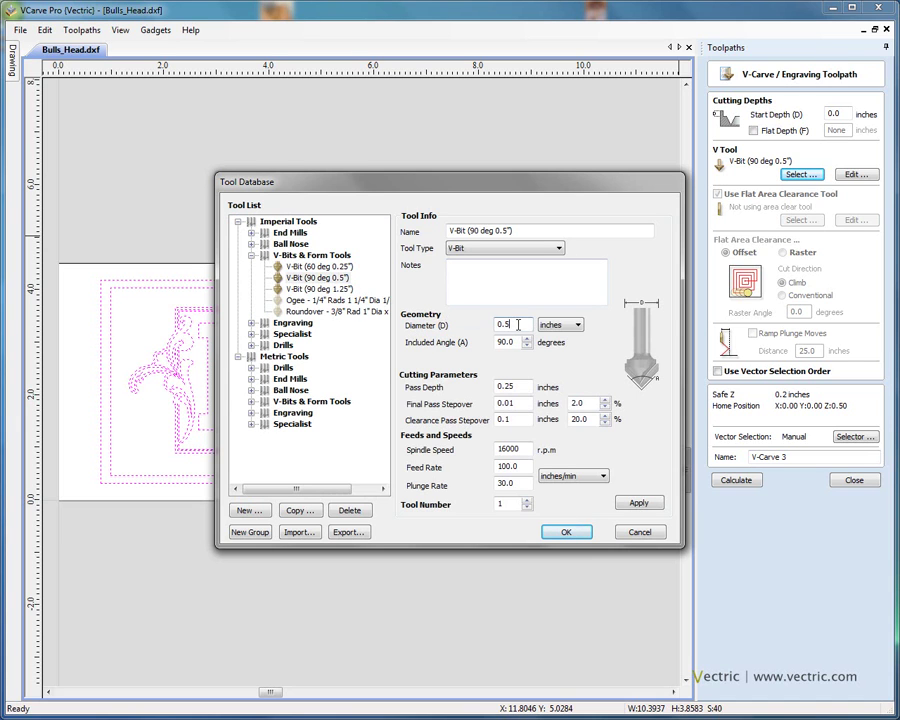
left_click(512, 342)
left_click(519, 387)
left_click(525, 466)
key("Tab")
left_click(525, 466)
left_click(347, 277)
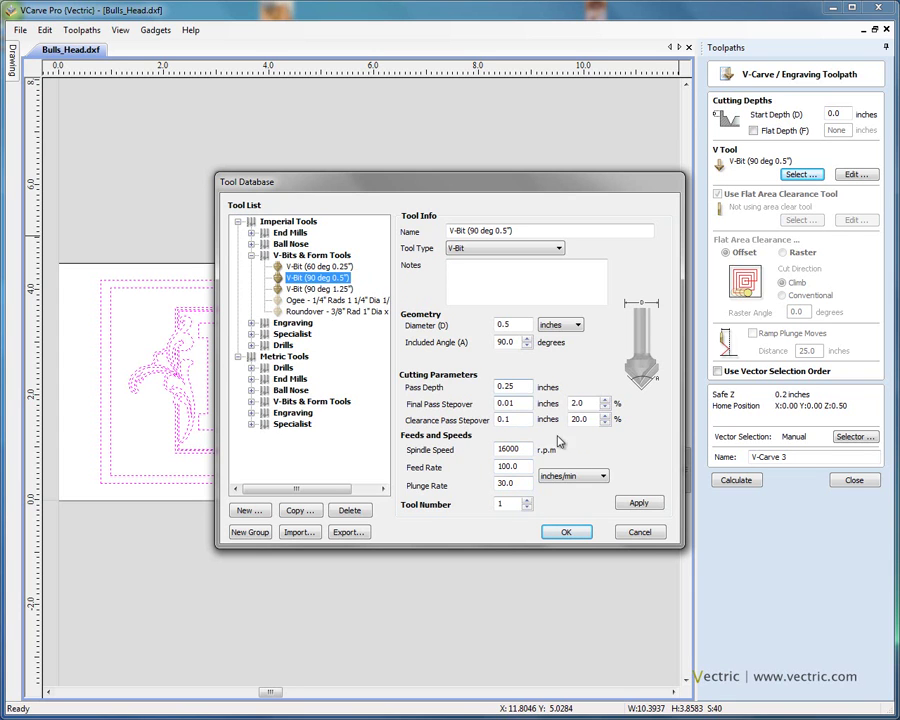
left_click(577, 533)
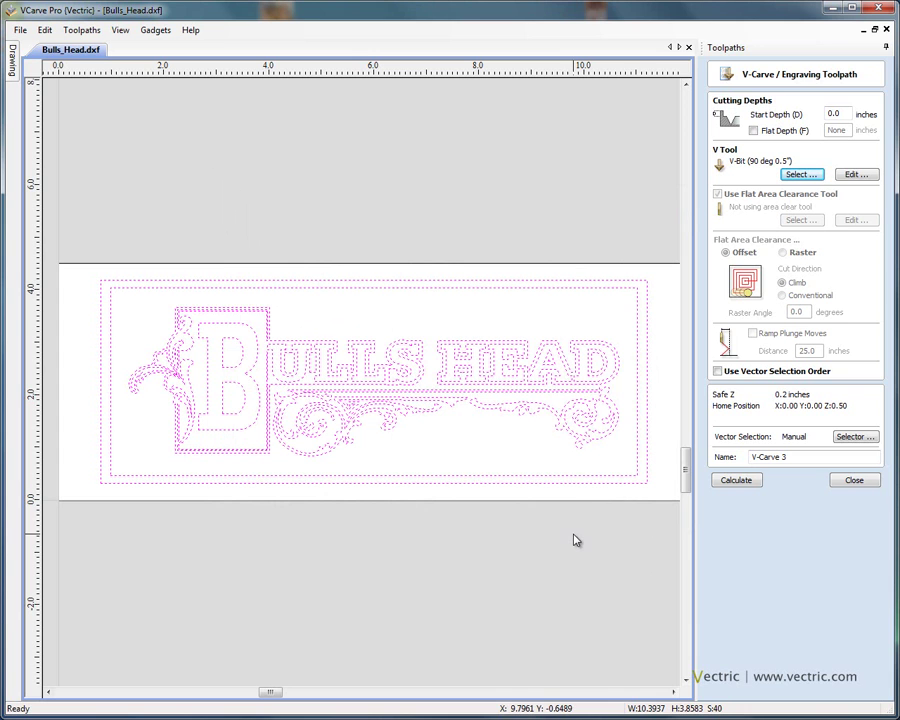
Step: Review the chosen V-bit's cutting parameters and spindle speed for this toolpath only
left_click(851, 175)
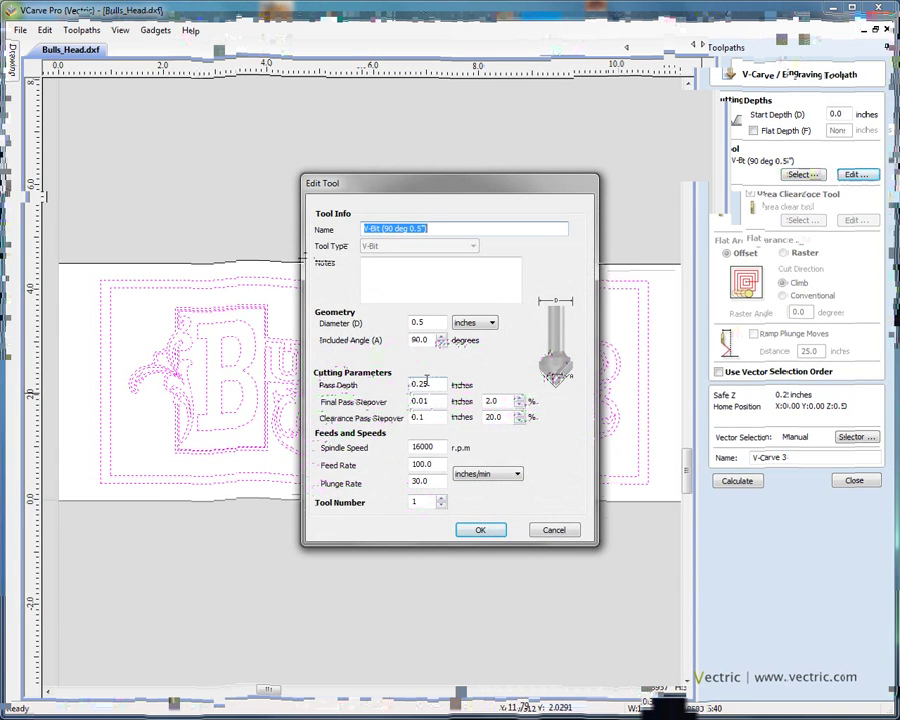
double_click(421, 447)
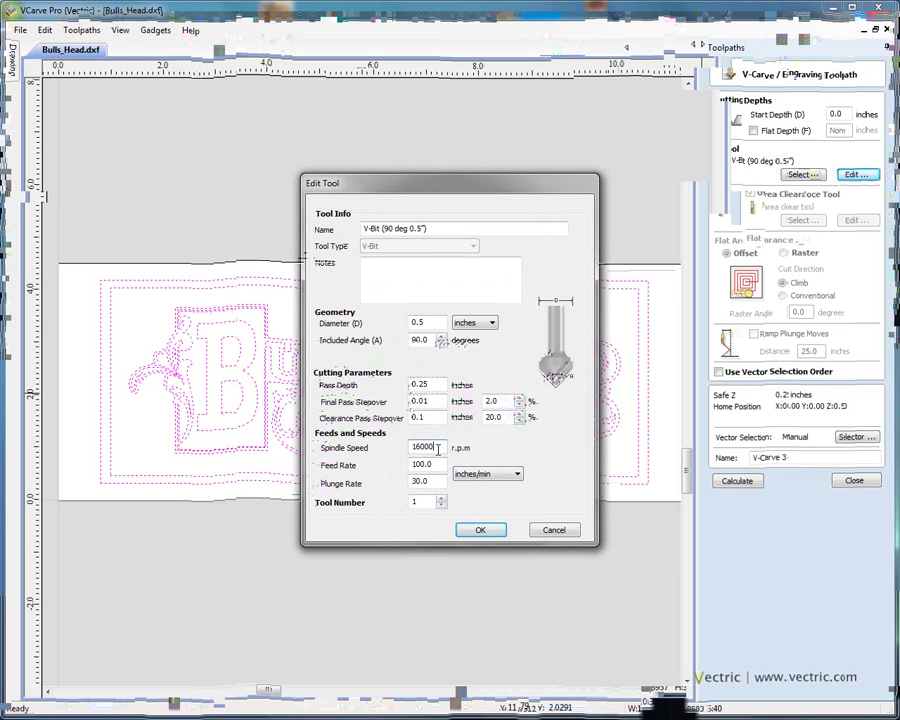
left_click(480, 530)
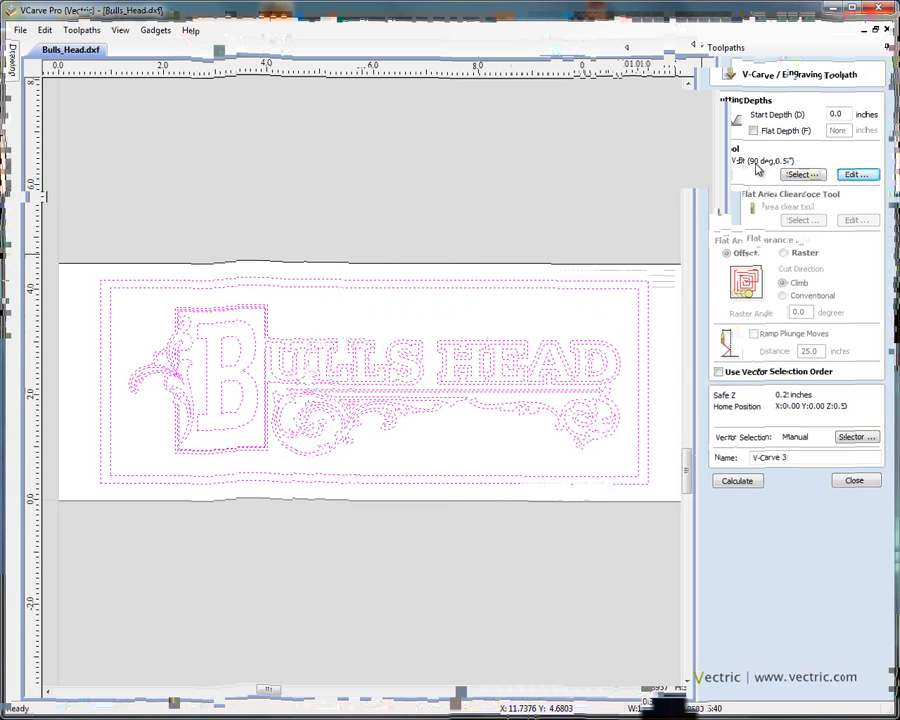
Step: Calculate the V-carve toolpath and run its machining preview on the tilted 3D board
left_click(741, 481)
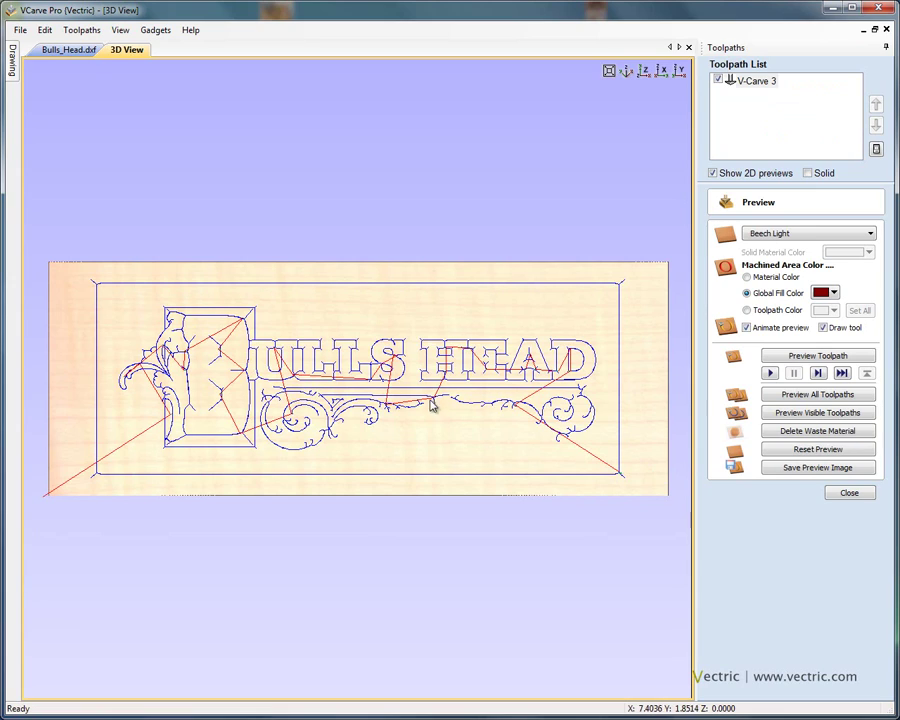
left_click_drag(430, 405, 512, 221)
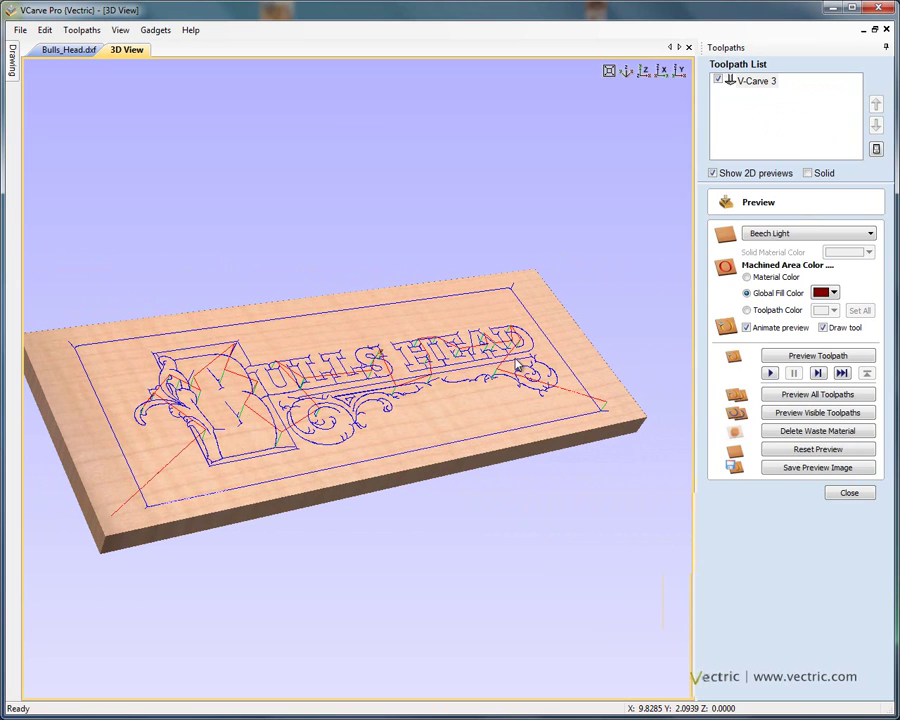
left_click(793, 358)
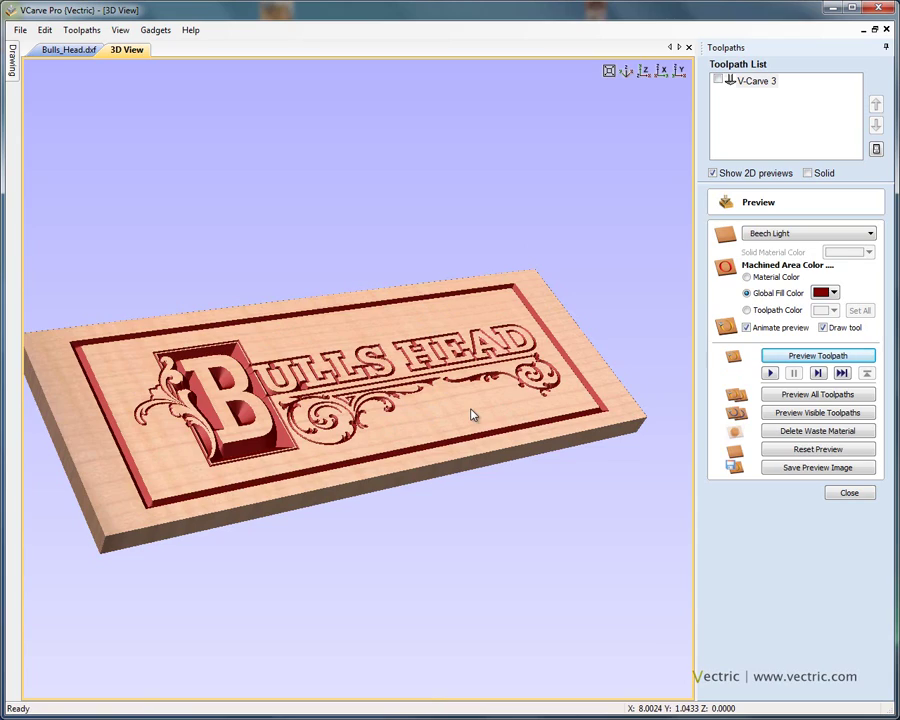
Step: Inspect the carved preview from an angle and at close range around the large B and its scrollwork
left_click_drag(462, 418, 389, 408)
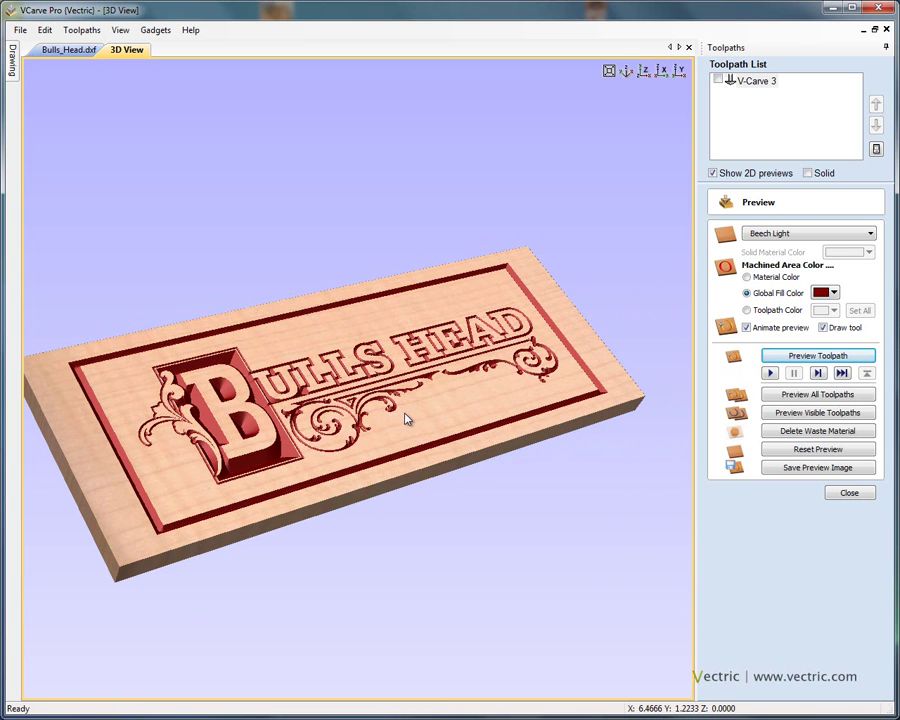
scroll(406, 410, "up", 3)
scroll(406, 398, "down", 5)
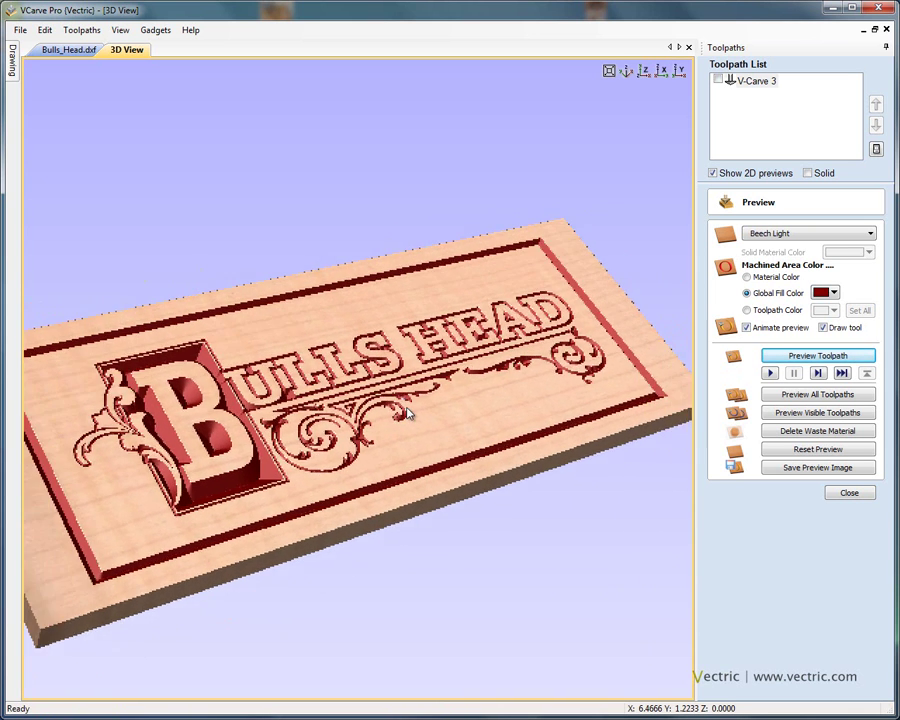
scroll(406, 426, "down", 2)
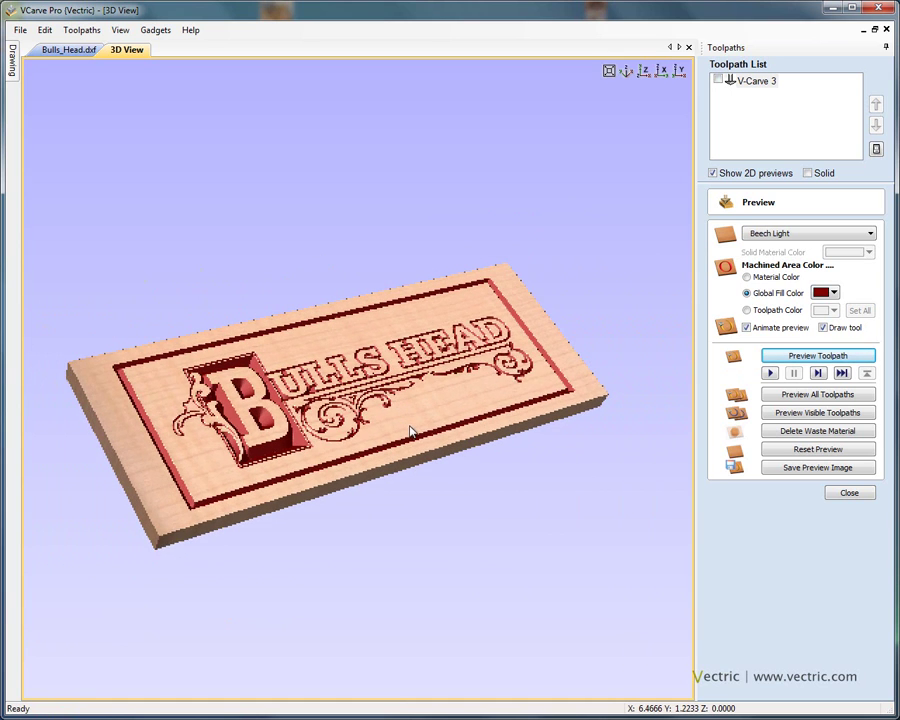
scroll(416, 425, "up", 3)
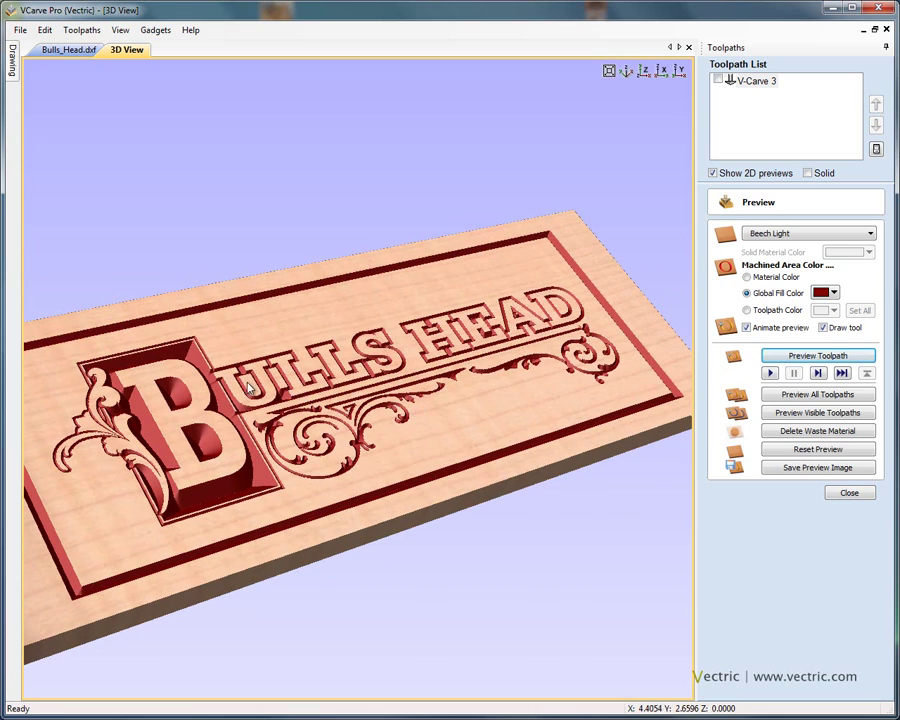
left_click_drag(253, 388, 345, 320)
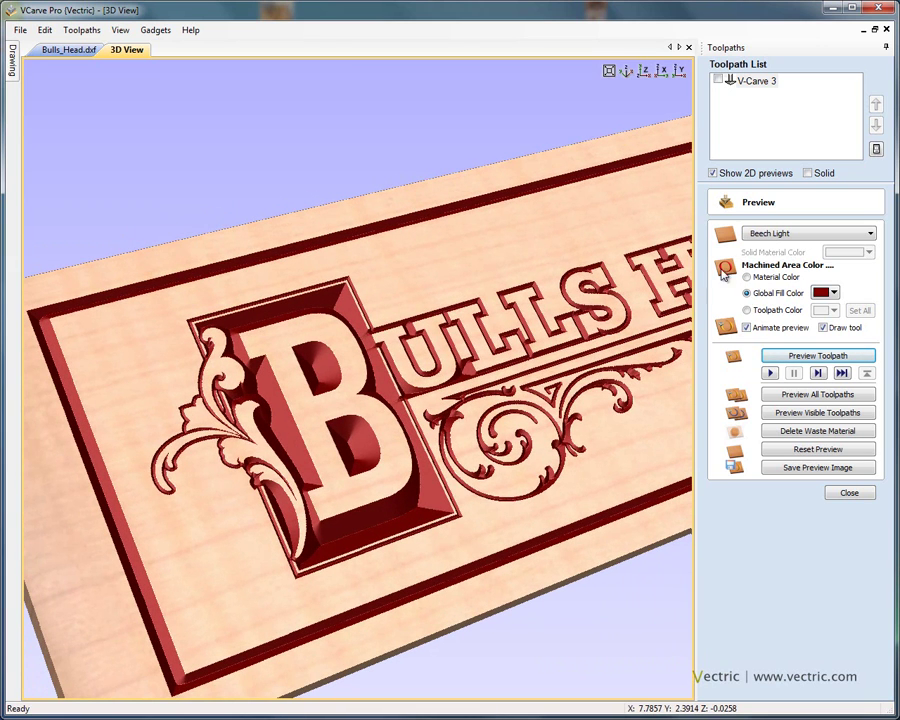
Step: Set the preview material to Oak Soft and the global fill color of the machined areas to orange
left_click(871, 235)
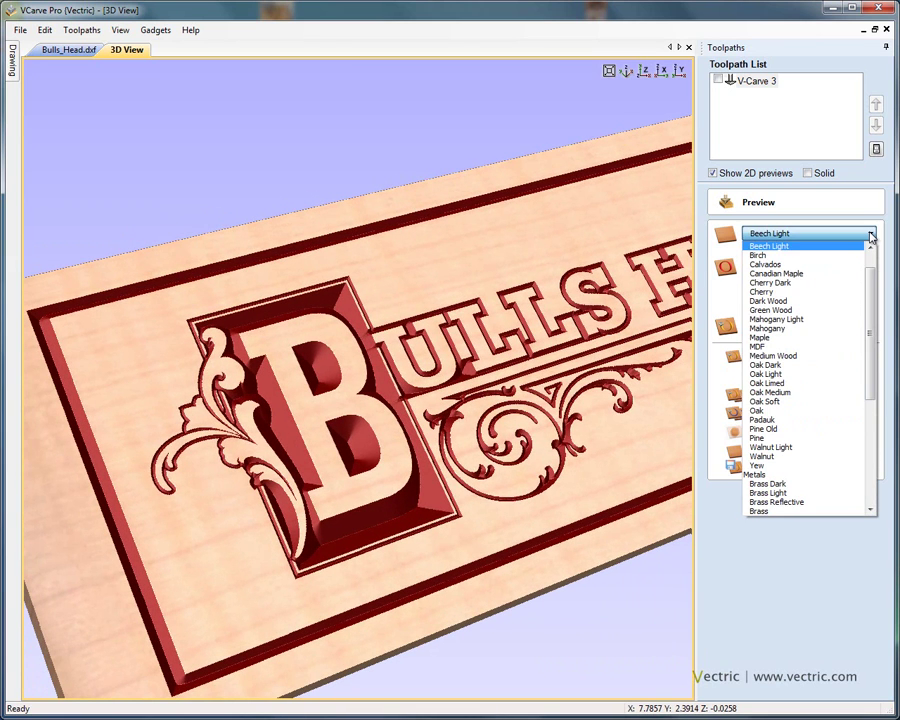
left_click(785, 402)
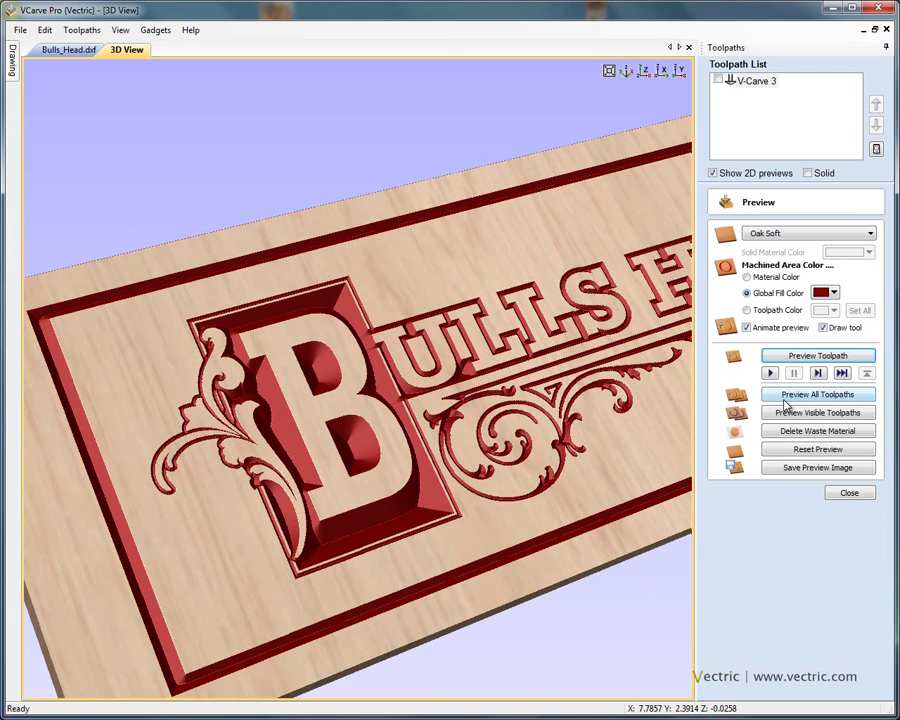
left_click(834, 293)
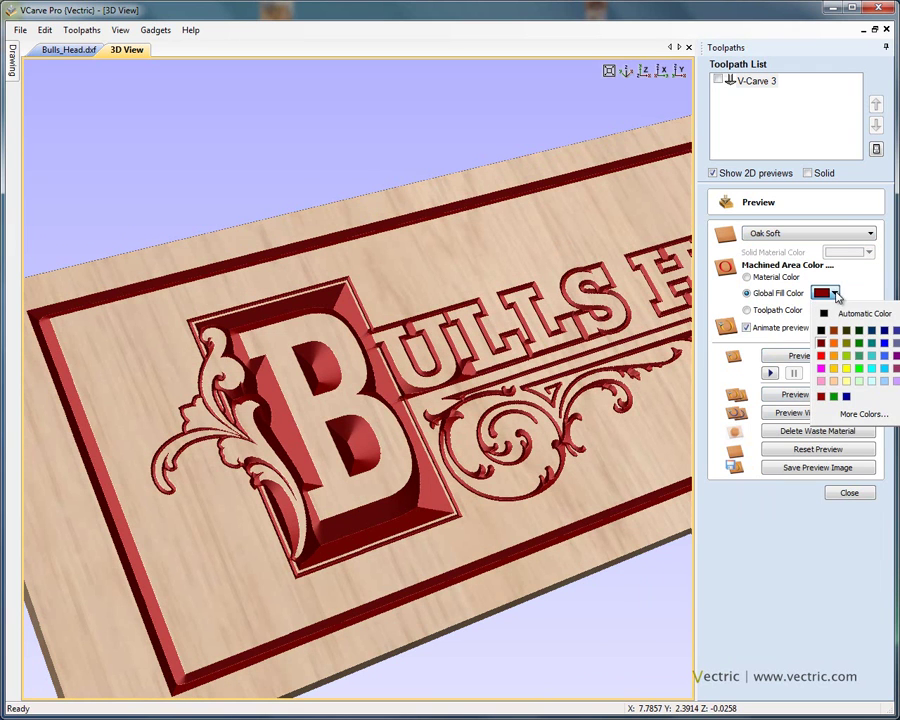
left_click(834, 356)
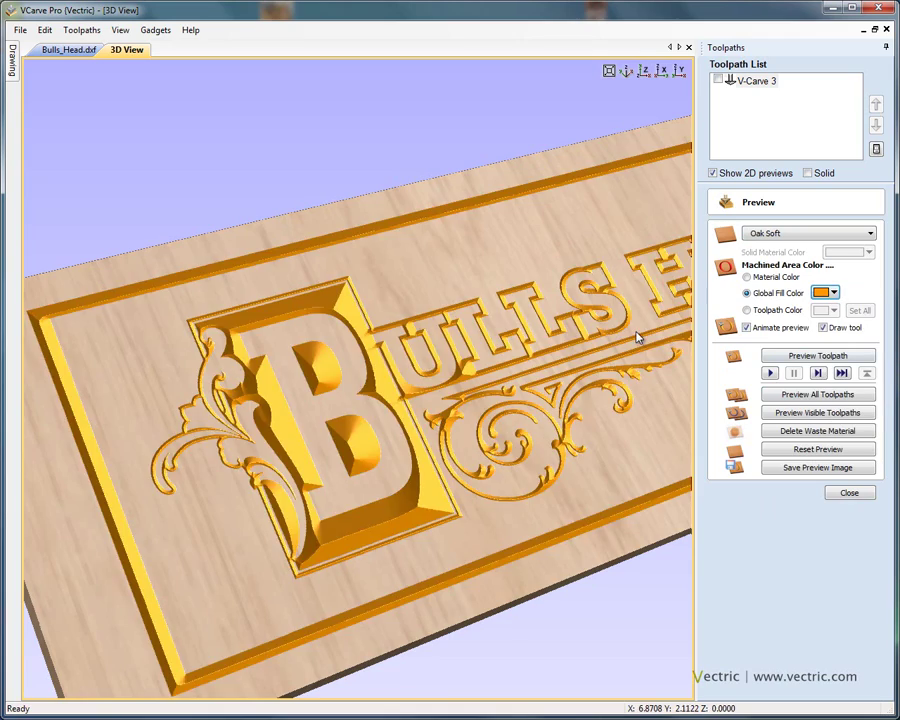
left_click_drag(312, 262, 643, 352)
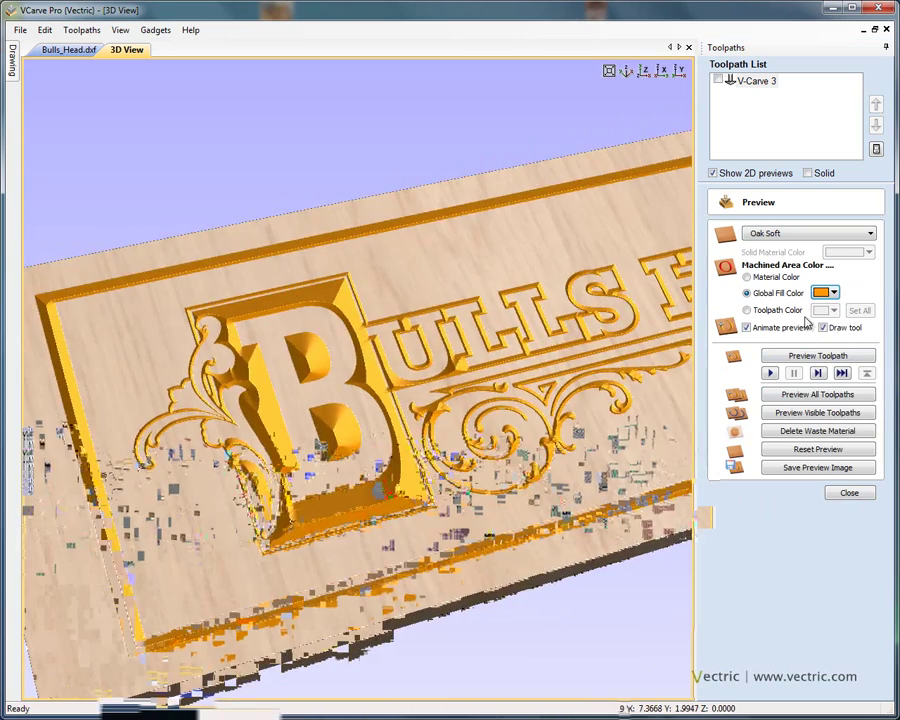
Step: Change the machined areas' global fill color to indigo blue and check the carved lettering from another angle
left_click(834, 292)
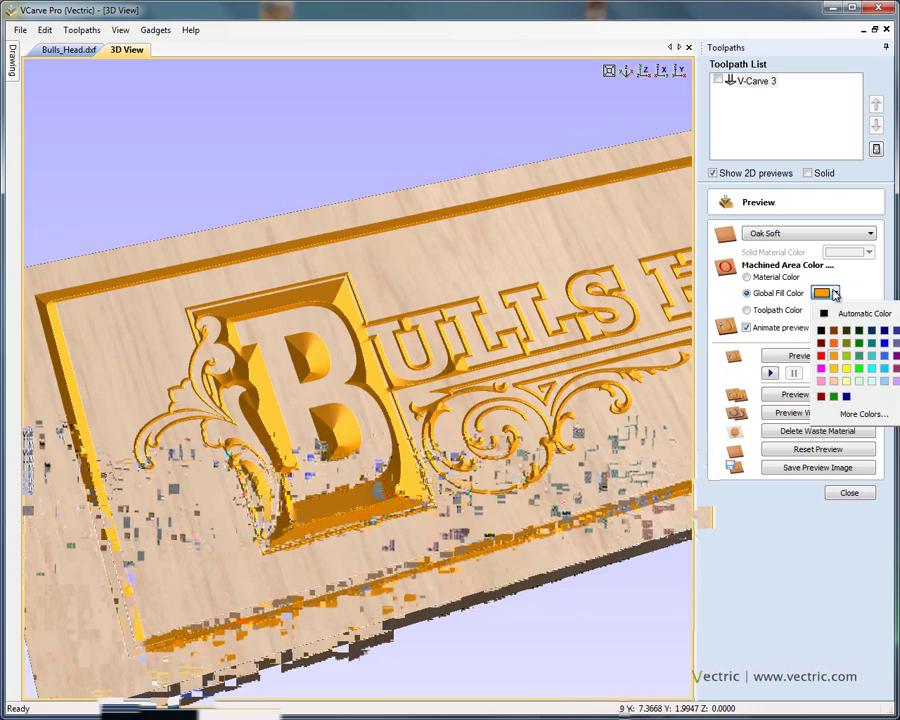
left_click(893, 335)
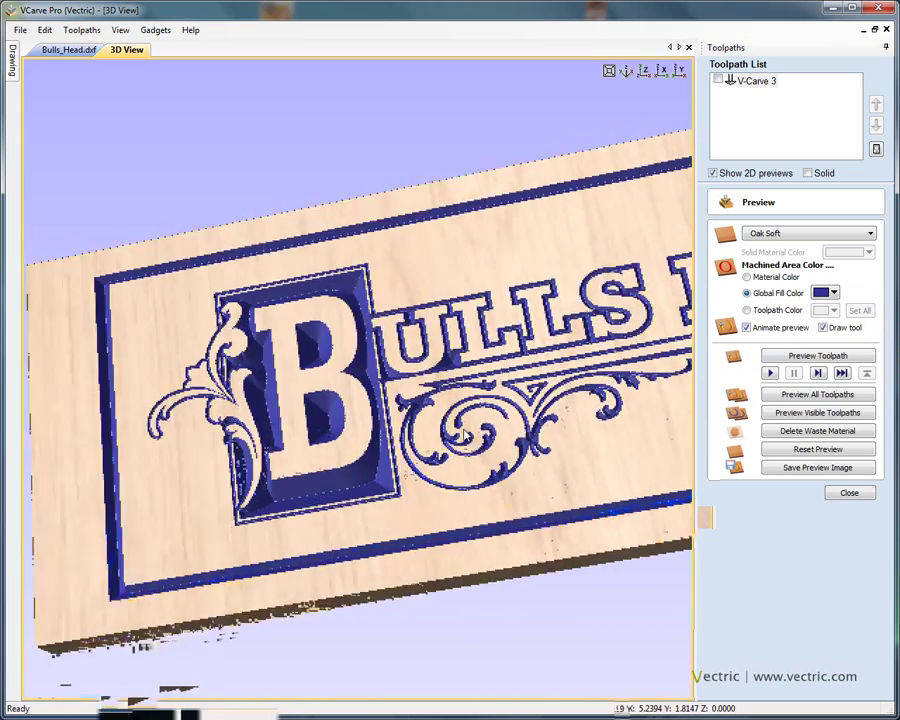
left_click_drag(459, 432, 454, 458)
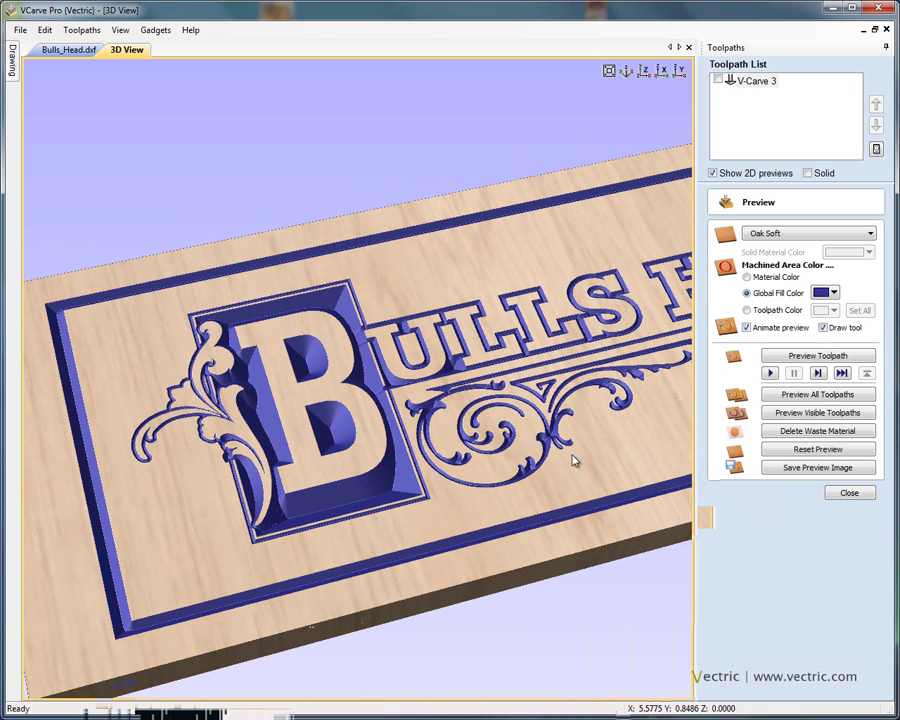